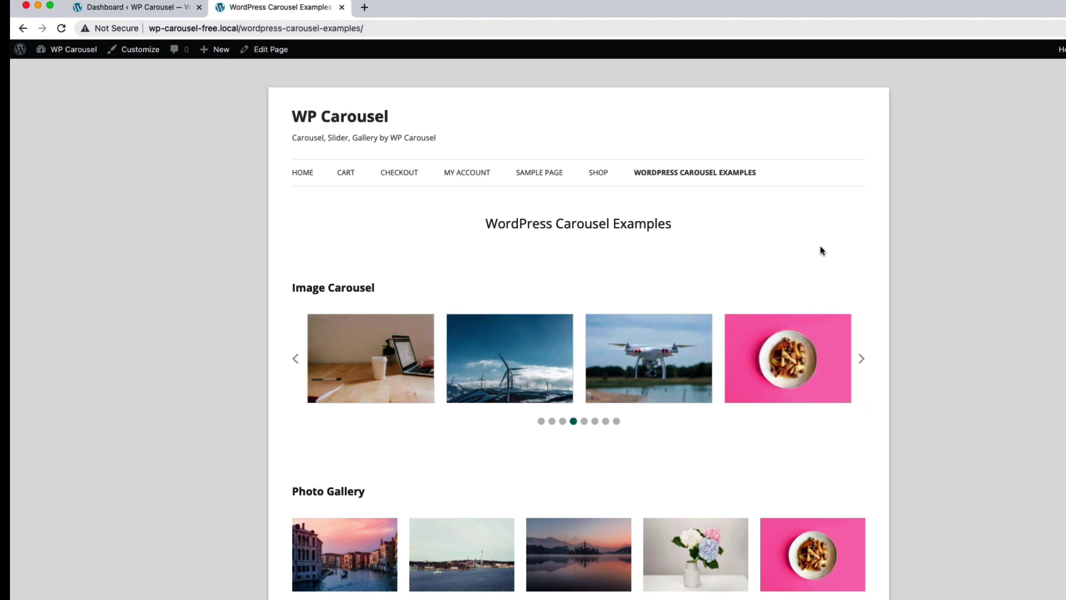
# - Scroll through the image, gallery, post and product carousel examples, then switch back to the Dashboard
pyautogui.scroll(-5, 399, 314)
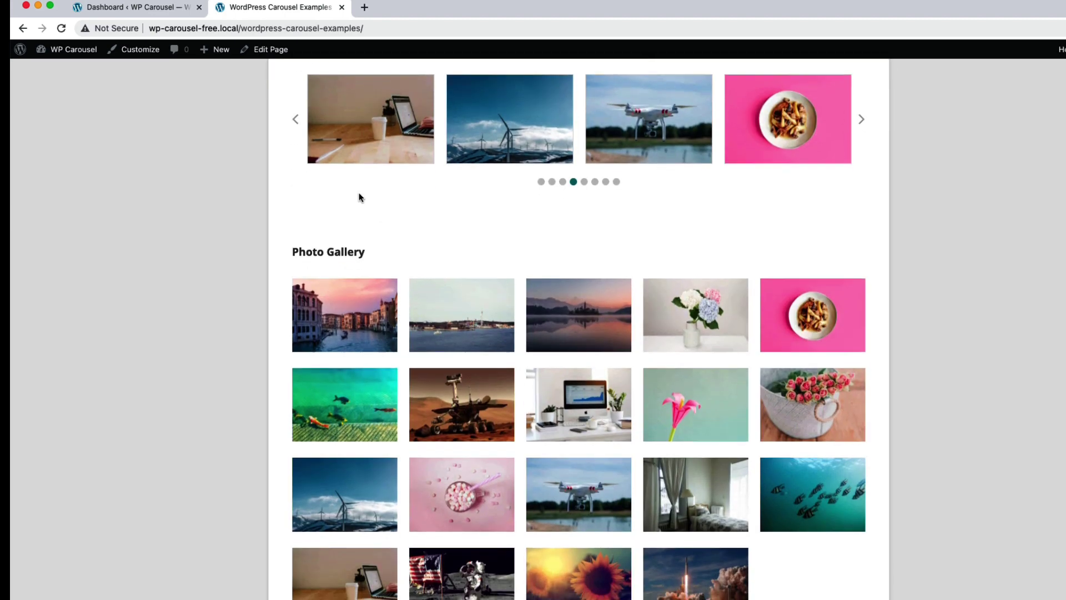
pyautogui.scroll(-18, 496, 348)
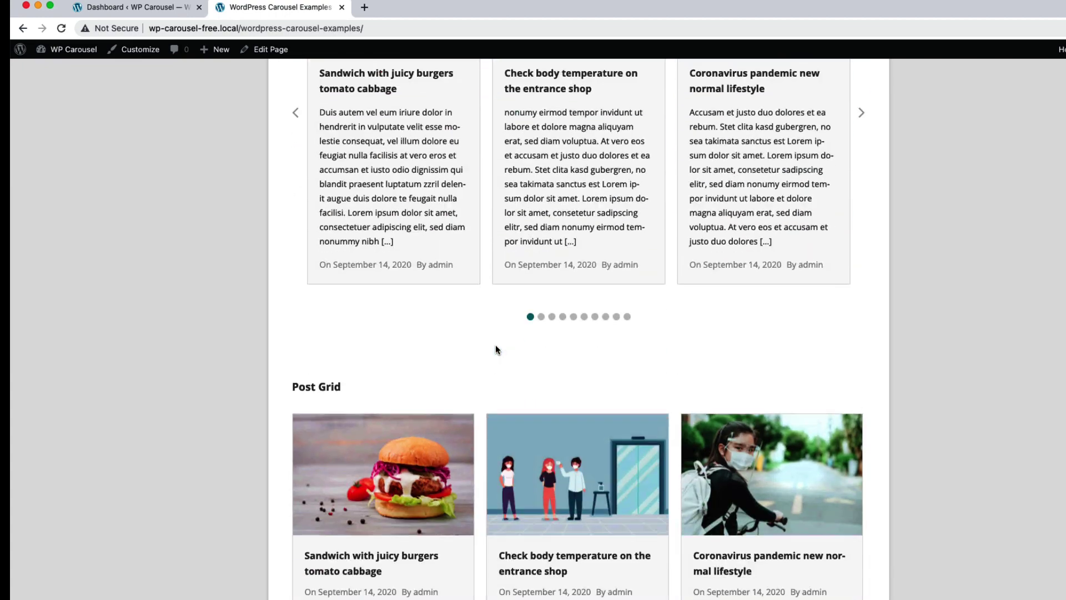
pyautogui.scroll(-10, 496, 348)
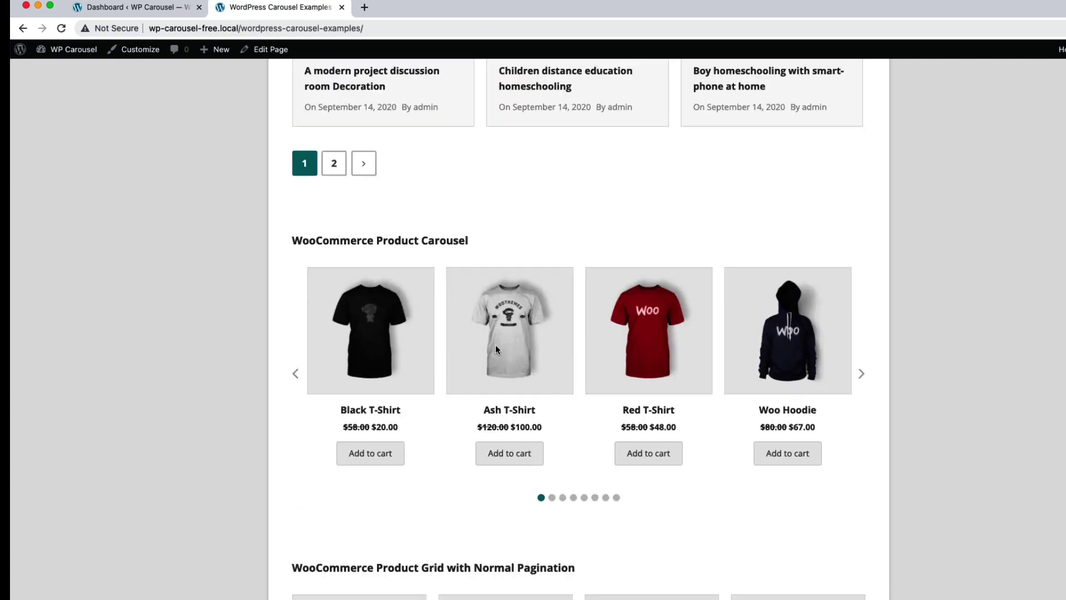
pyautogui.scroll(-6, 495, 348)
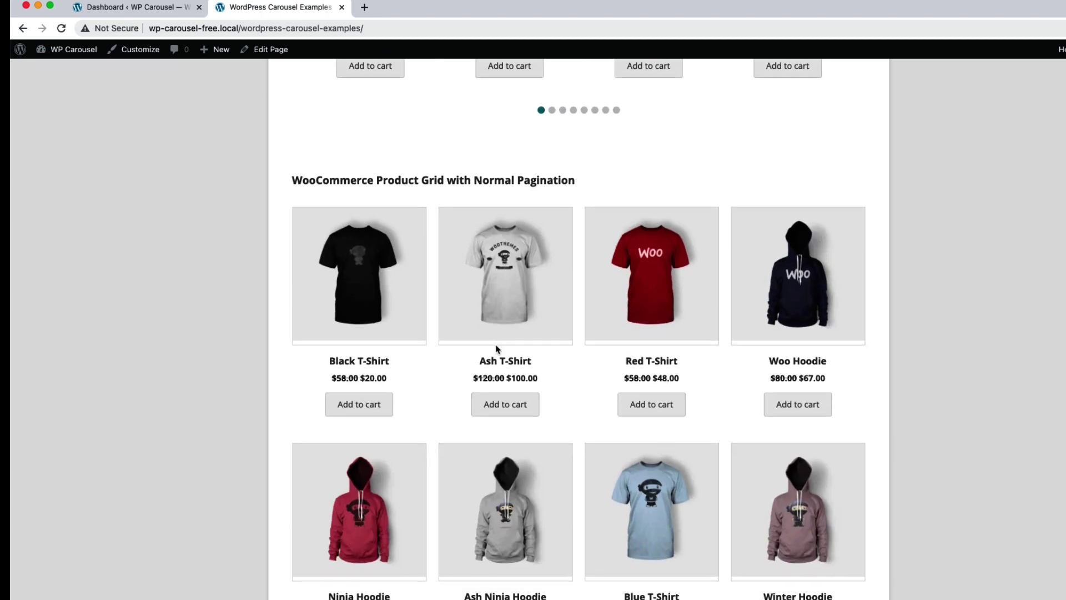
pyautogui.scroll(-4, 497, 348)
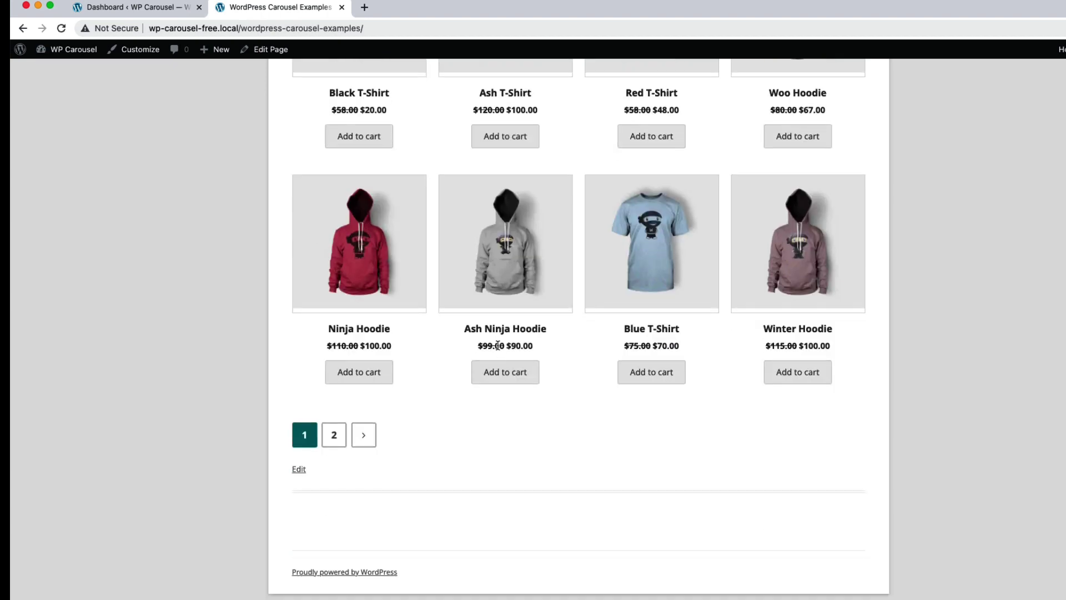
pyautogui.click(139, 9)
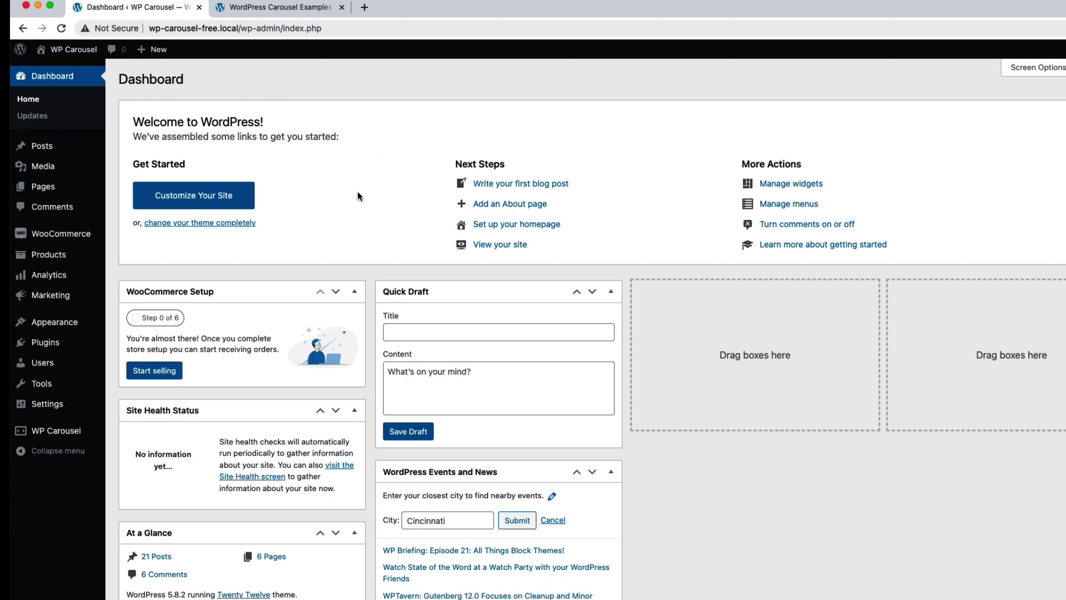
# - Add a new carousel from WP Carousel's All Carousels list and title it 'Test Carousel'
pyautogui.moveTo(71, 448)
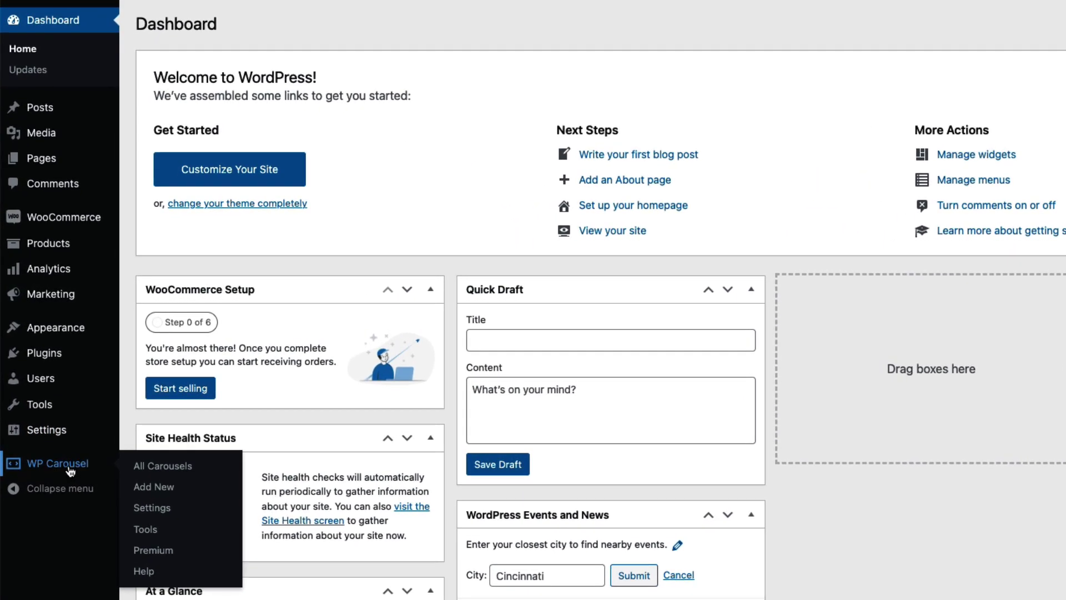
pyautogui.click(70, 471)
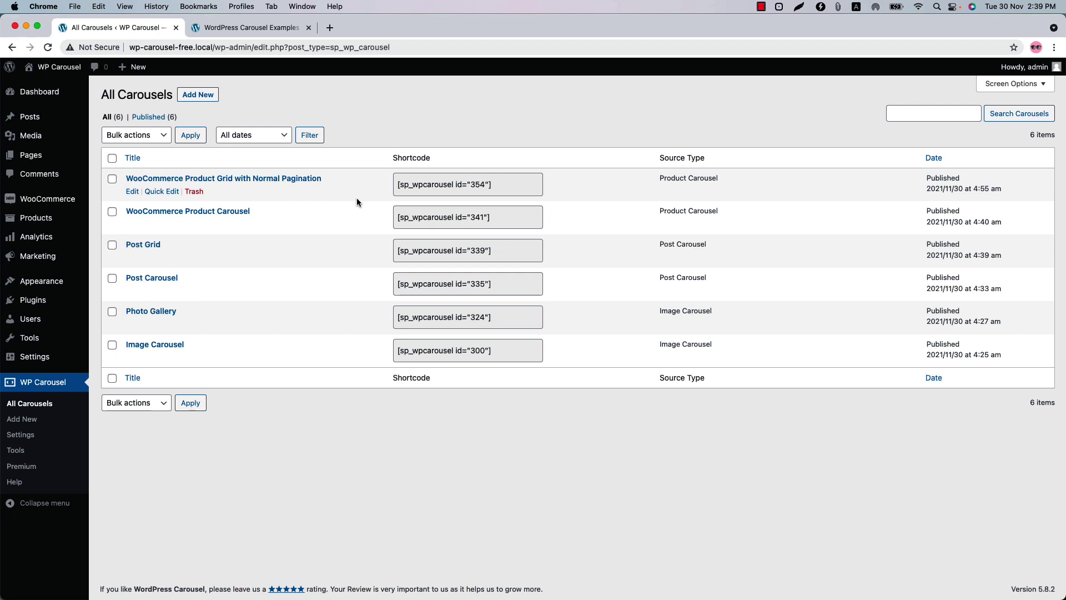
pyautogui.click(207, 96)
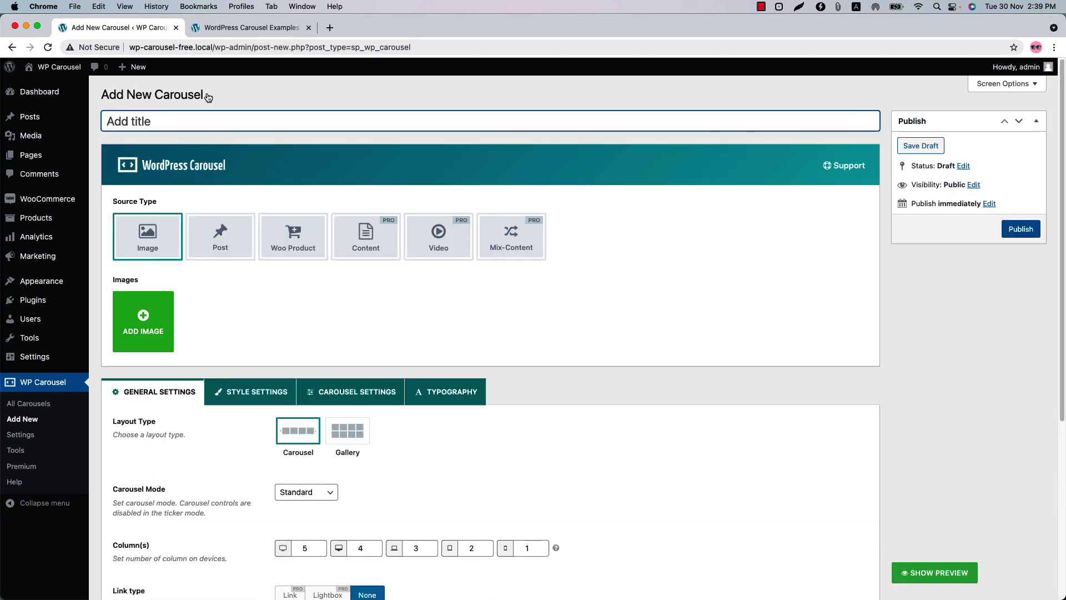
pyautogui.write('Test Carousel')
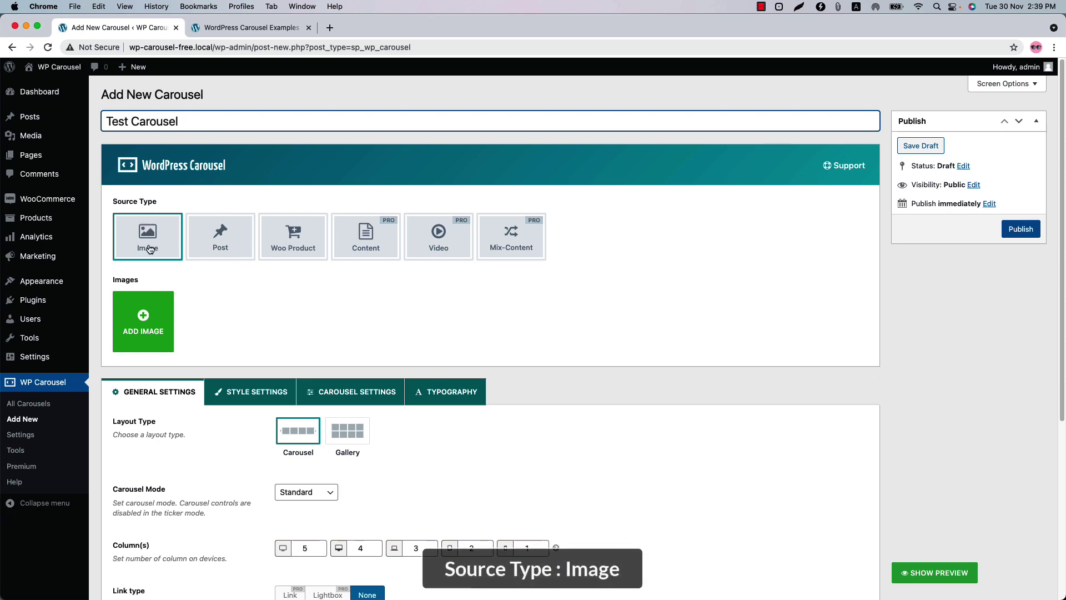
# - Select the media-library photos, including the rocket launch, sunflower, astronaut and Venice canal shots
pyautogui.click(148, 320)
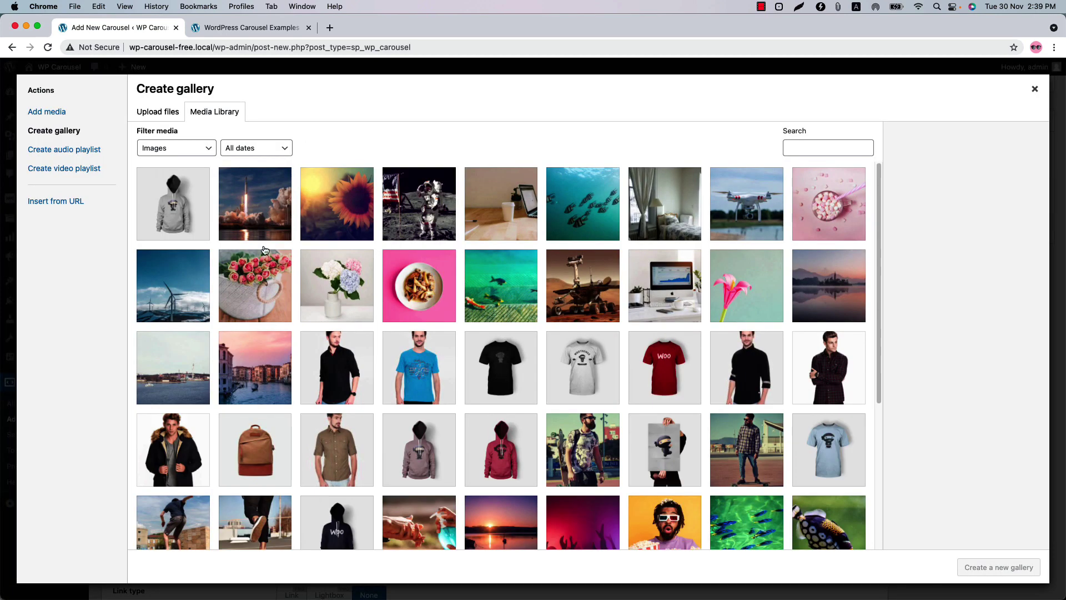
pyautogui.click(255, 222)
pyautogui.click(337, 206)
pyautogui.click(419, 206)
pyautogui.click(500, 204)
pyautogui.click(664, 203)
pyautogui.click(747, 203)
pyautogui.click(828, 286)
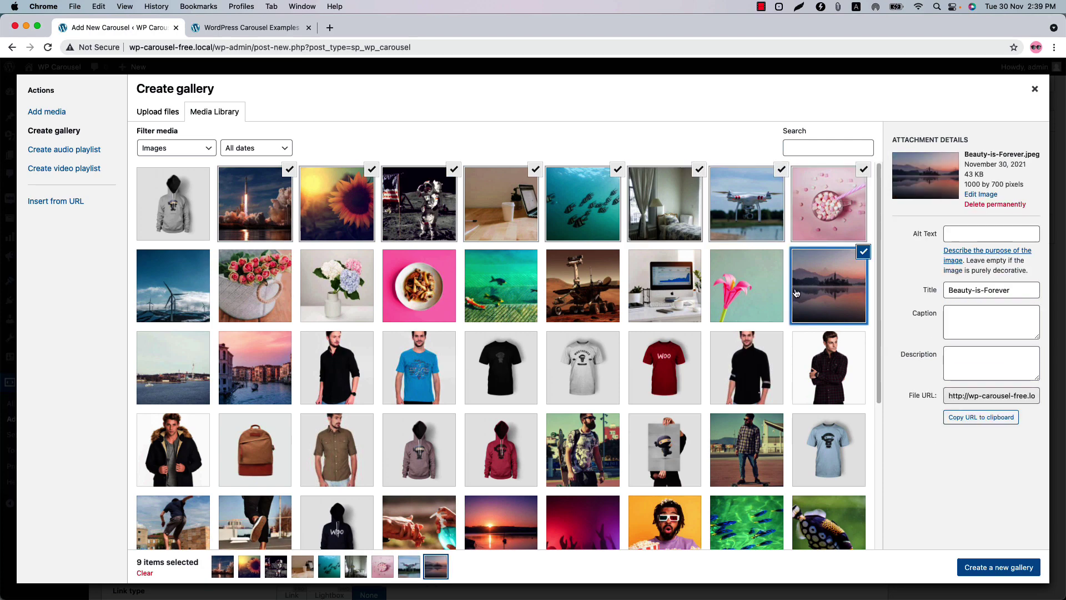
pyautogui.click(664, 285)
pyautogui.click(583, 285)
pyautogui.click(419, 286)
pyautogui.click(337, 285)
pyautogui.click(234, 285)
pyautogui.click(173, 285)
pyautogui.click(173, 368)
pyautogui.click(255, 368)
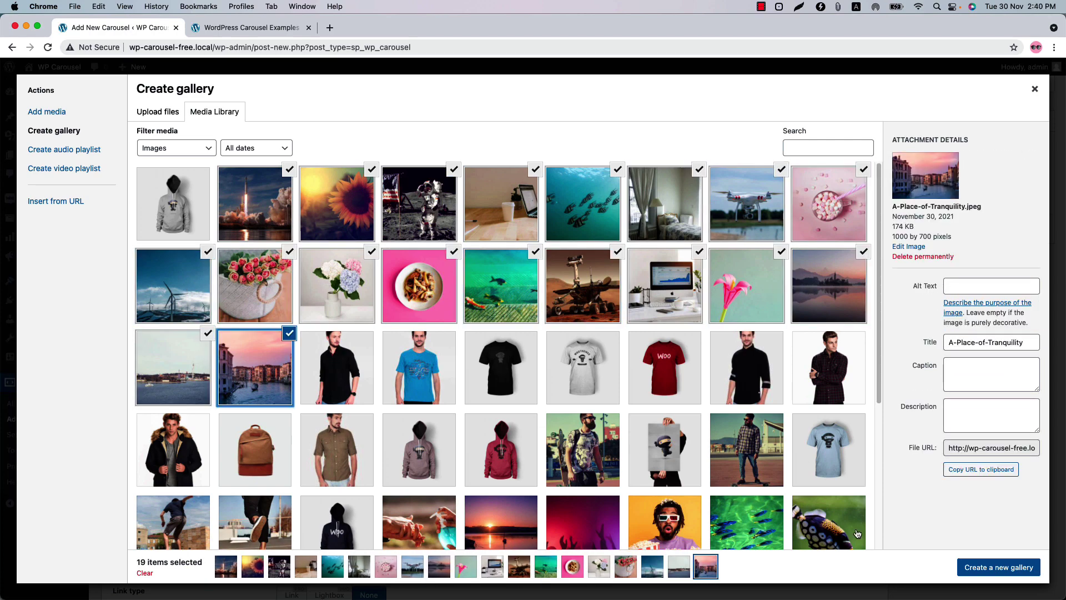
# - Make a gallery of the 19 photos, move the sunflower first and the astronaut fifth, and insert it
pyautogui.click(1002, 572)
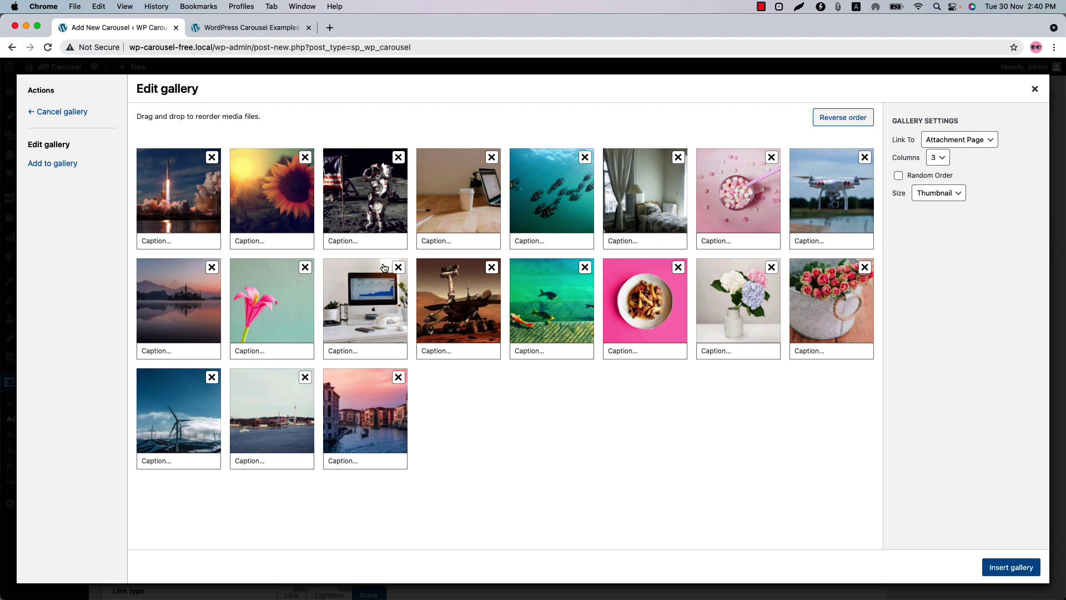
pyautogui.moveTo(287, 209); pyautogui.dragTo(190, 202)
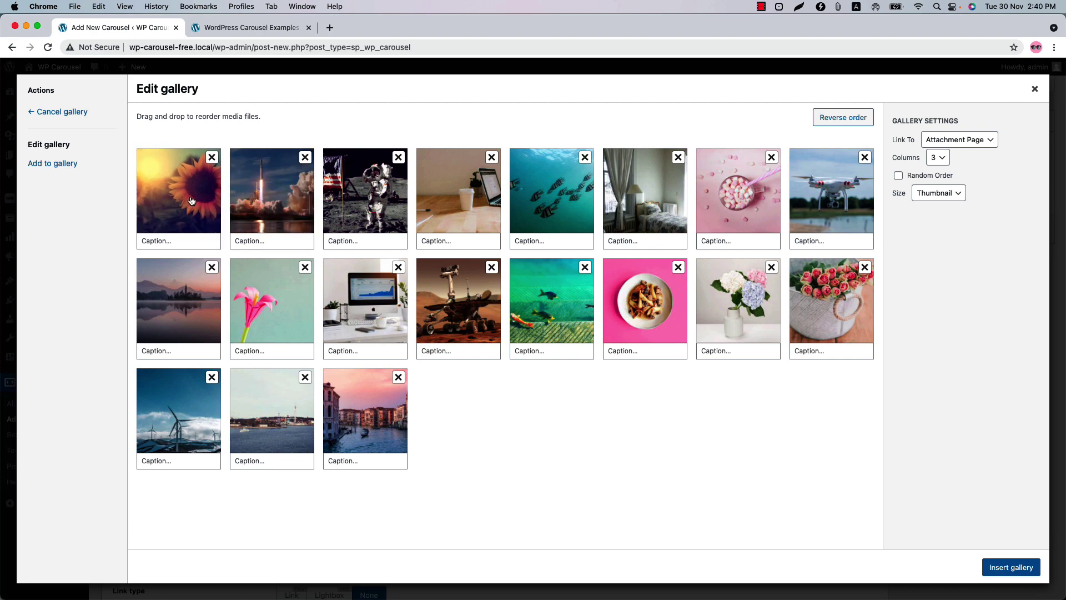
pyautogui.moveTo(375, 206); pyautogui.dragTo(538, 200)
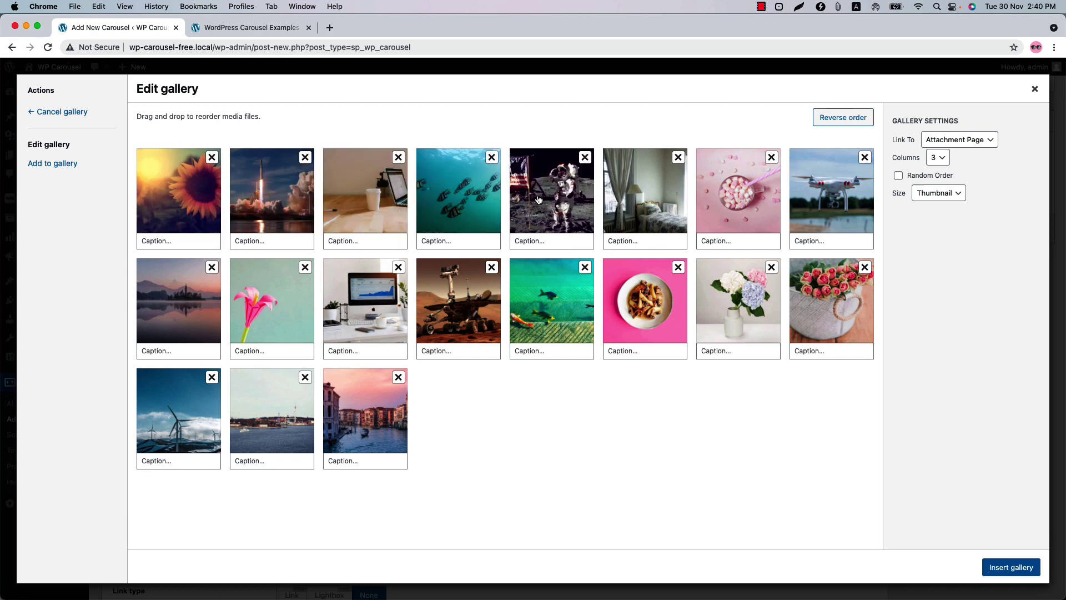
pyautogui.click(1018, 572)
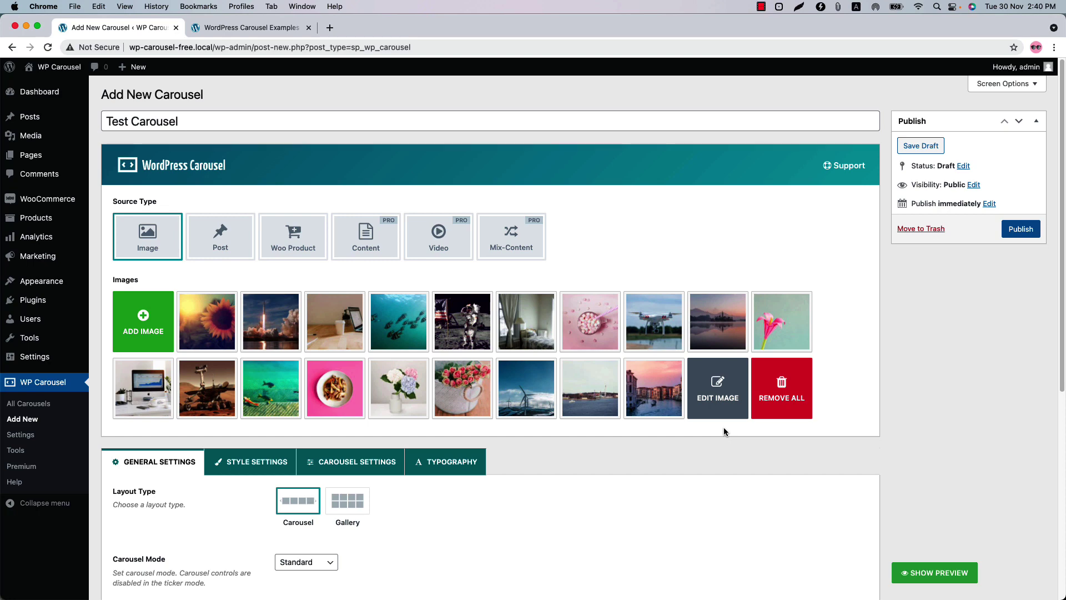
pyautogui.click(234, 242)
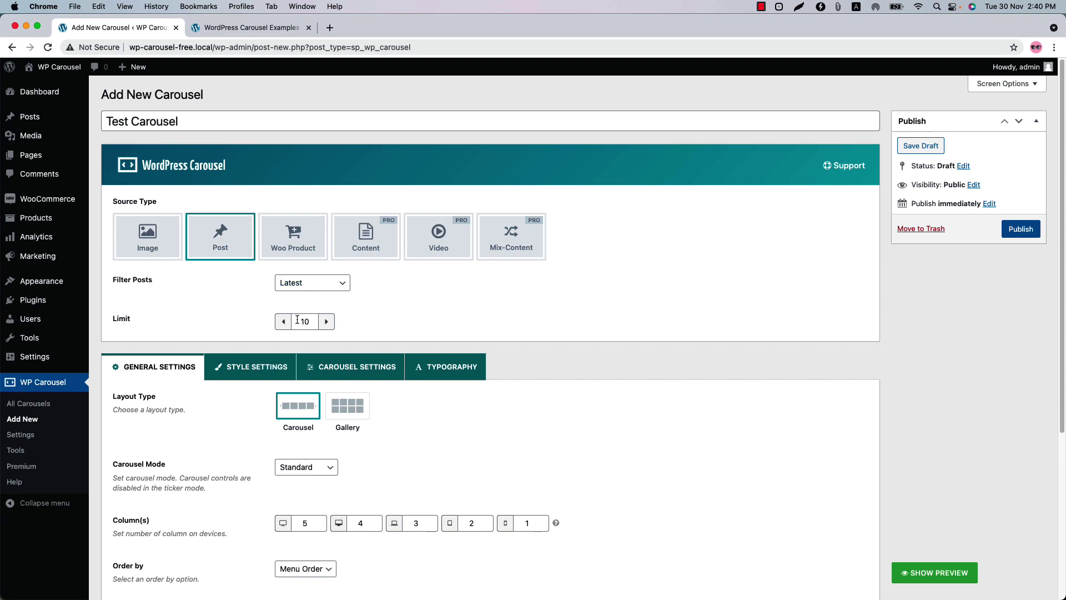
pyautogui.click(303, 245)
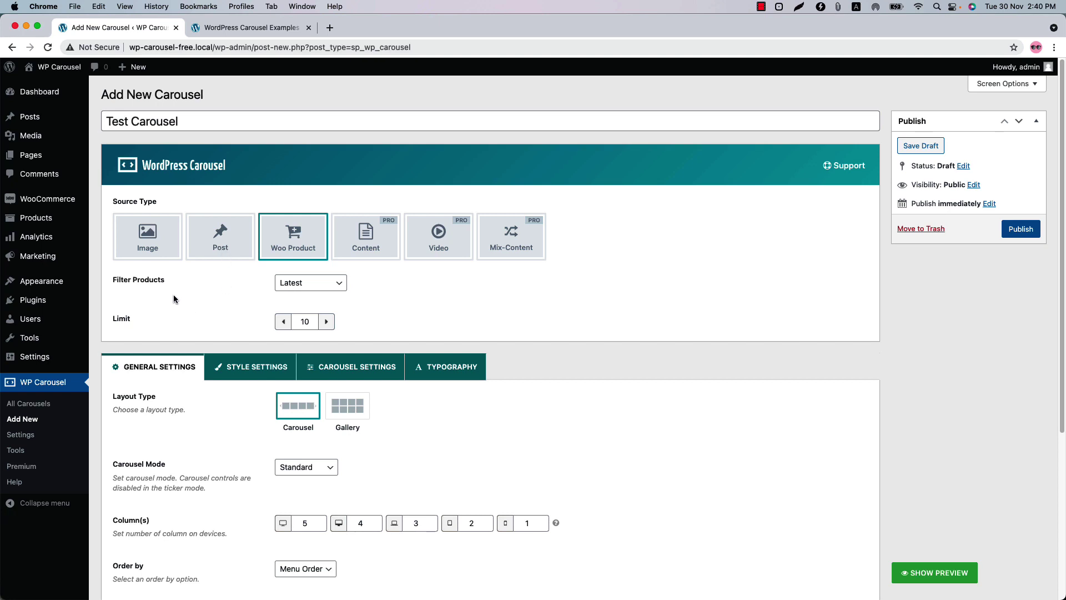
pyautogui.click(152, 253)
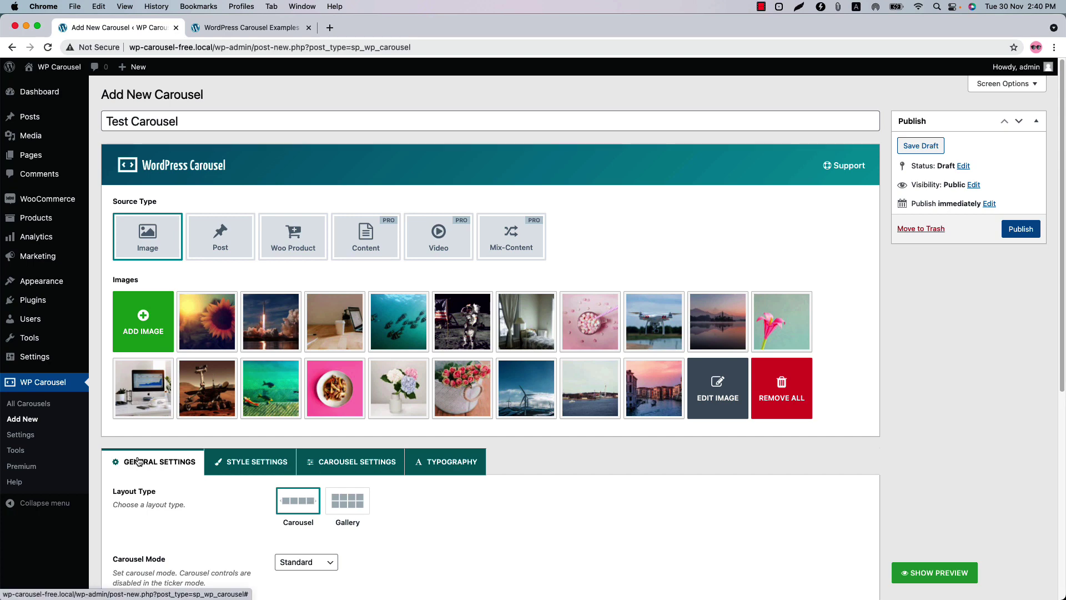
# - Review General Settings, keep Order by at drag-and-drop, and show the live preview
pyautogui.scroll(-5, 137, 461)
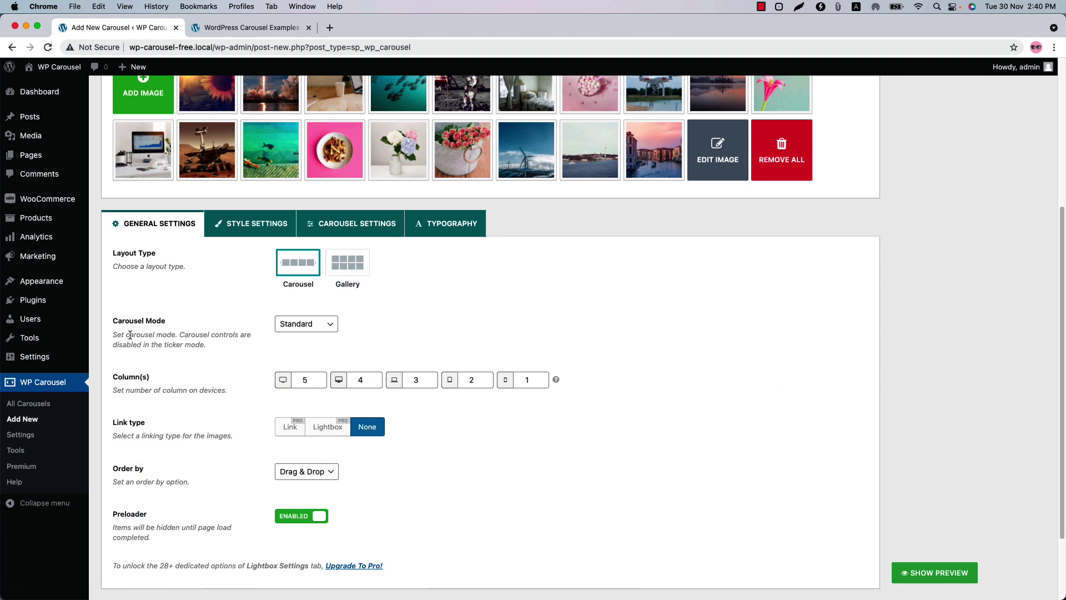
pyautogui.scroll(-3, 153, 374)
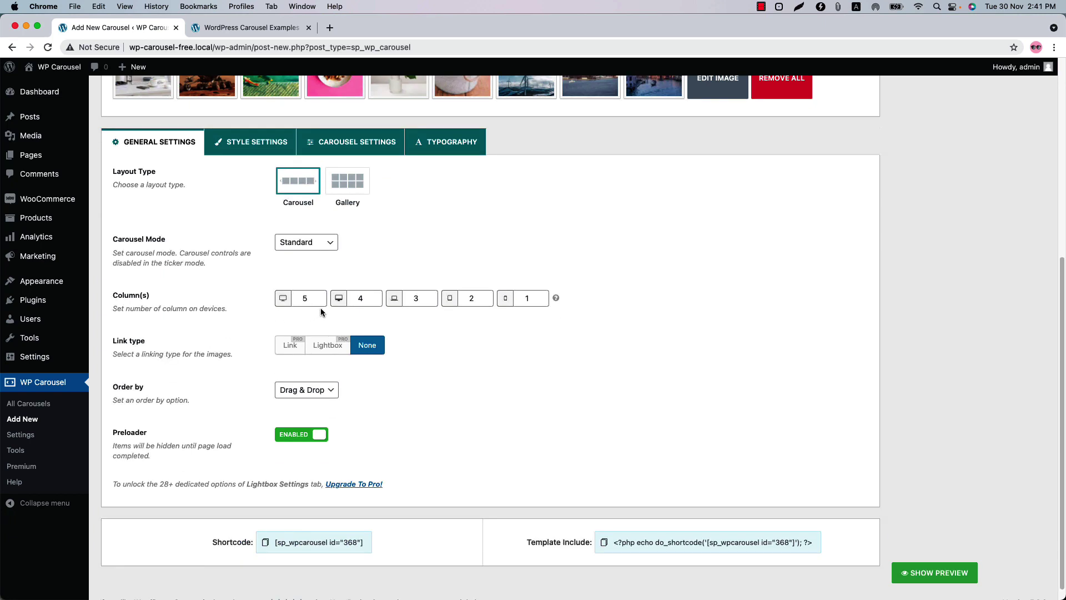
pyautogui.click(296, 392)
pyautogui.click(388, 401)
pyautogui.click(934, 572)
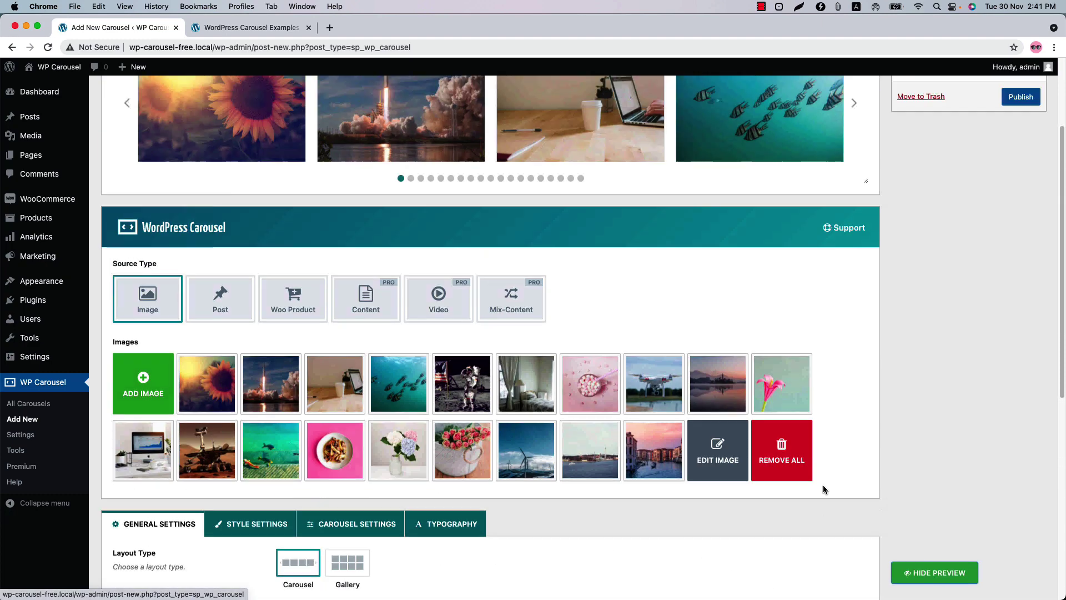
# - Page through the preview slides, then try the Gallery layout and refresh the preview
pyautogui.scroll(2, 869, 332)
pyautogui.click(855, 179)
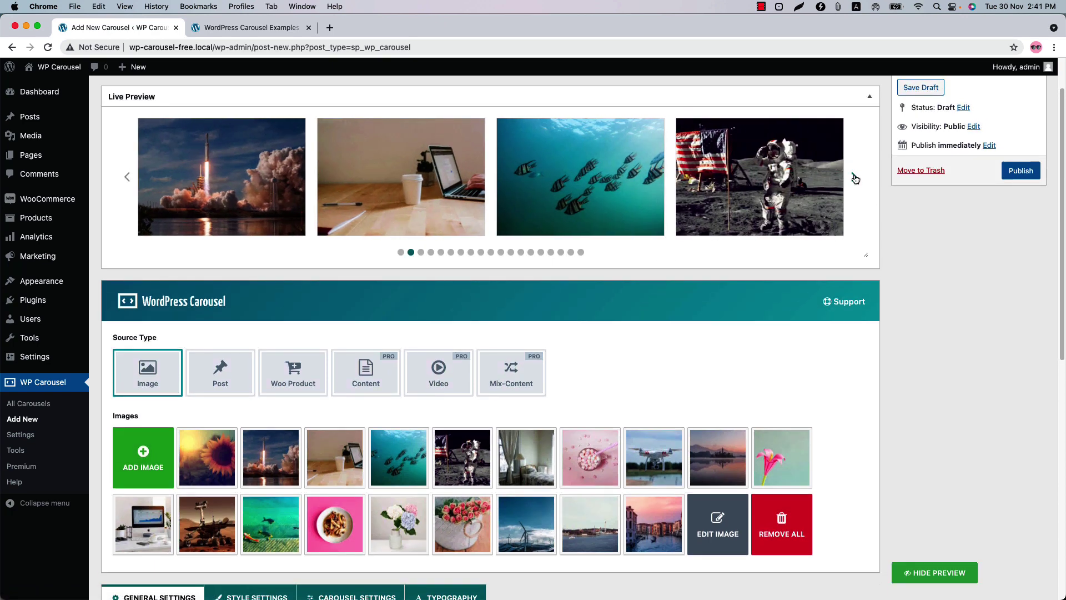
pyautogui.click(854, 178)
pyautogui.scroll(-6, 685, 368)
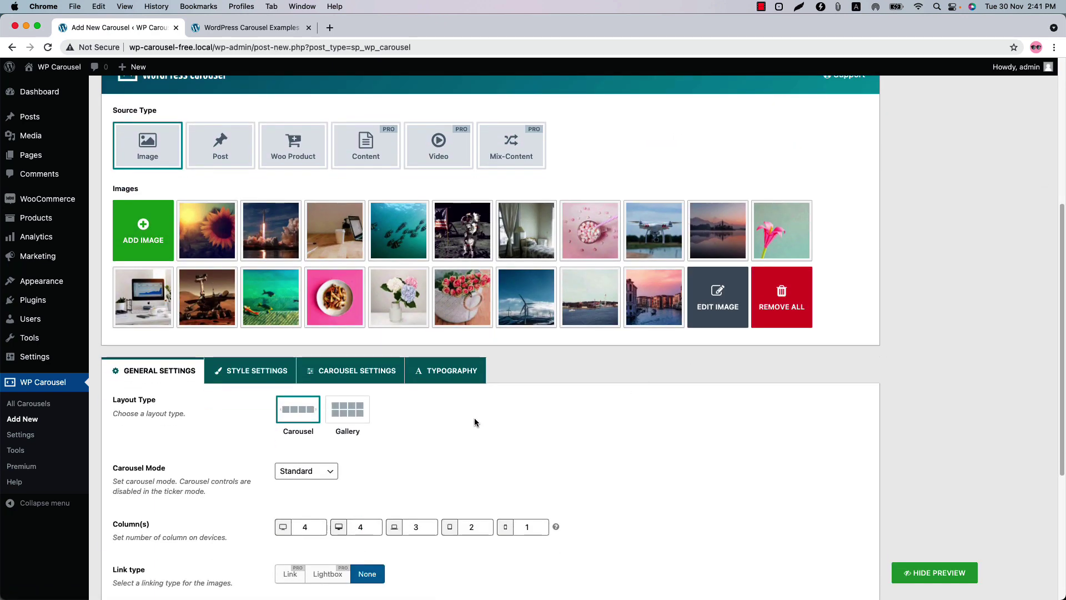
pyautogui.click(349, 420)
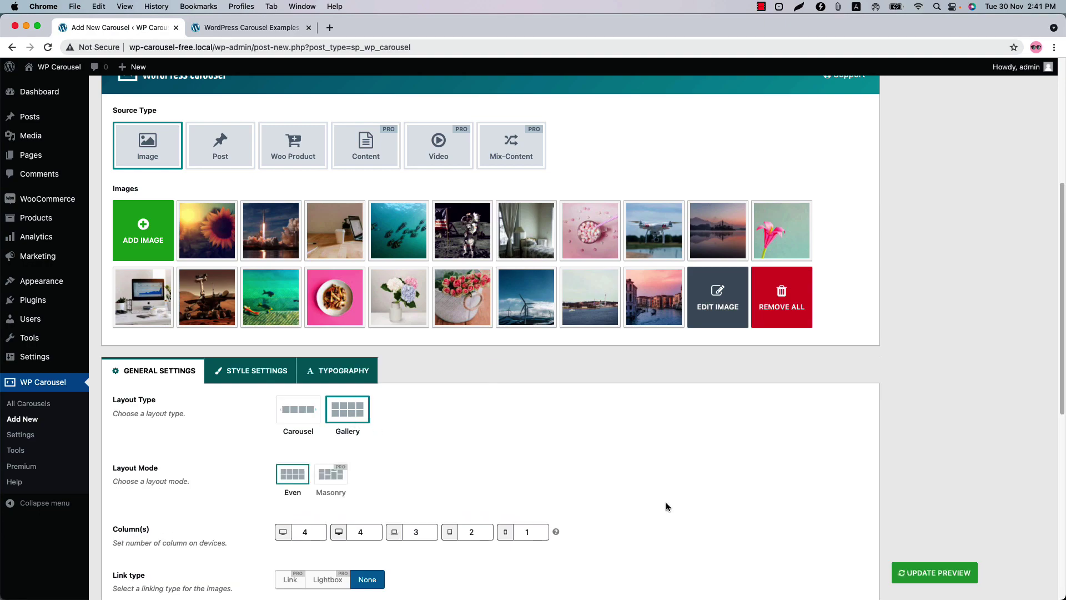
pyautogui.click(925, 574)
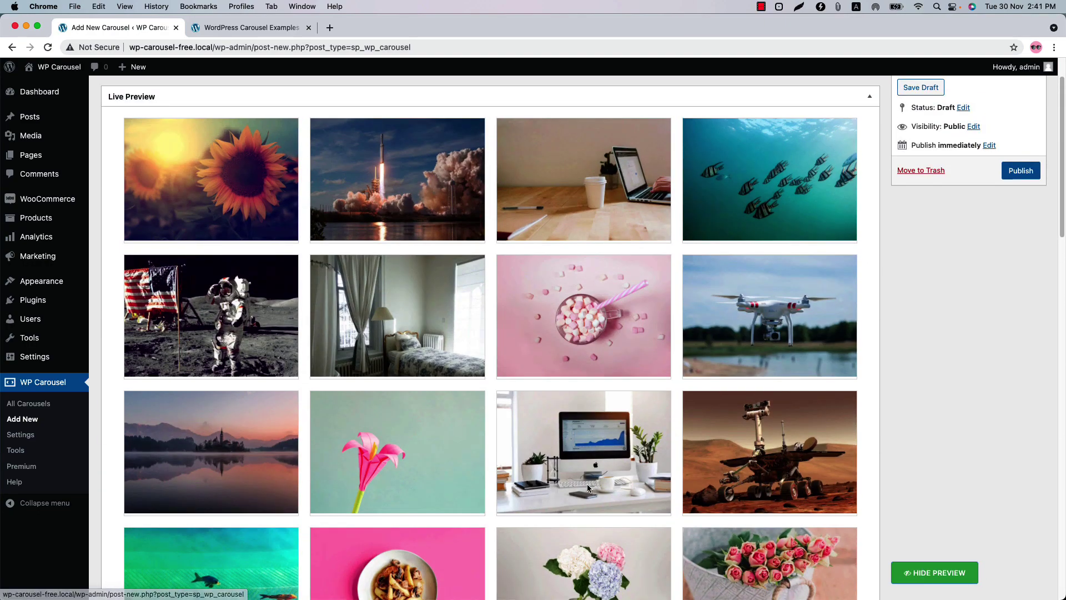
# - Set the Layout Type back to Carousel
pyautogui.scroll(-7, 586, 484)
pyautogui.scroll(2, 586, 484)
pyautogui.scroll(6, 588, 488)
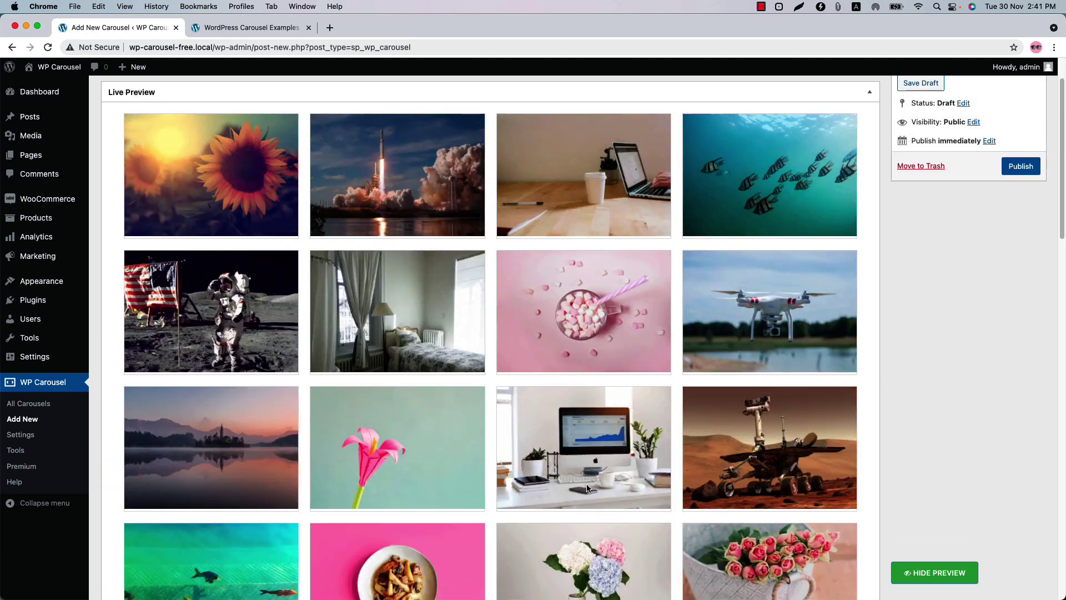
pyautogui.scroll(-10, 586, 484)
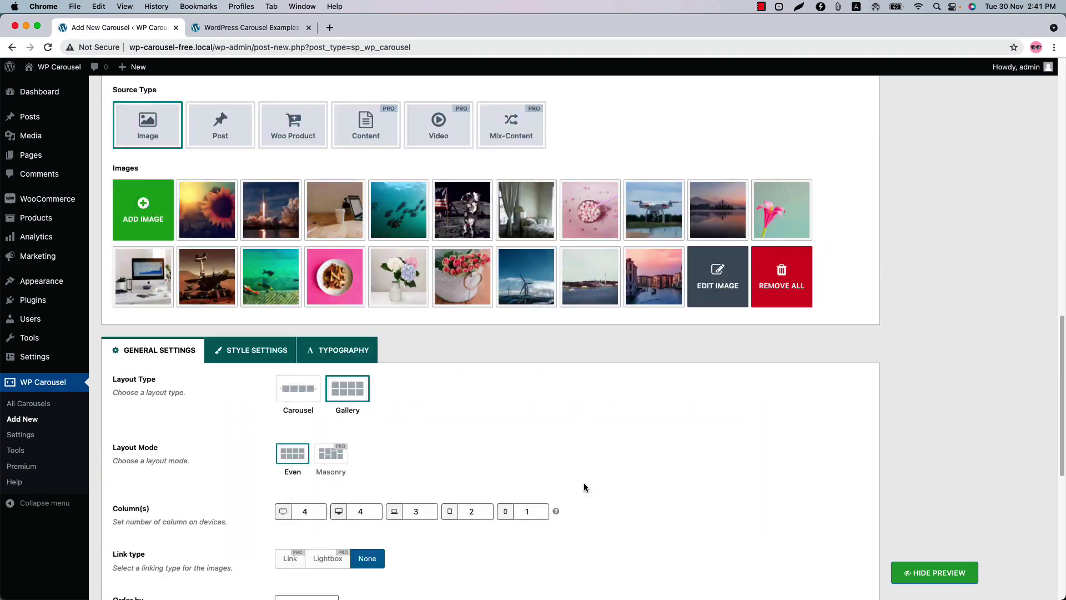
pyautogui.click(297, 398)
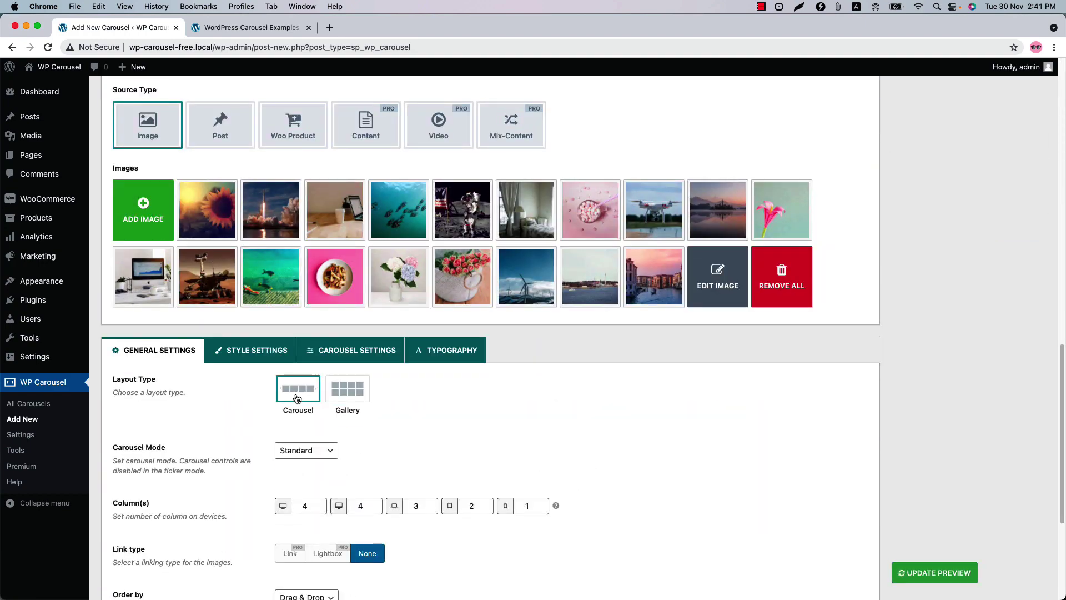
# - Check the Style Settings' Image Size options without changing them, then go to Carousel Settings
pyautogui.click(259, 355)
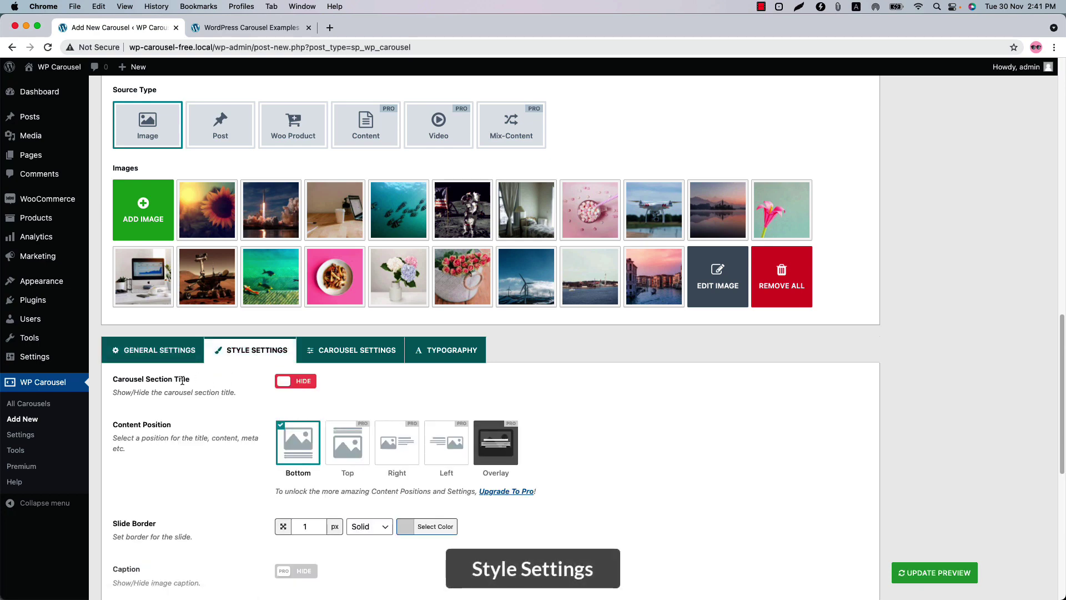
pyautogui.scroll(-3, 232, 436)
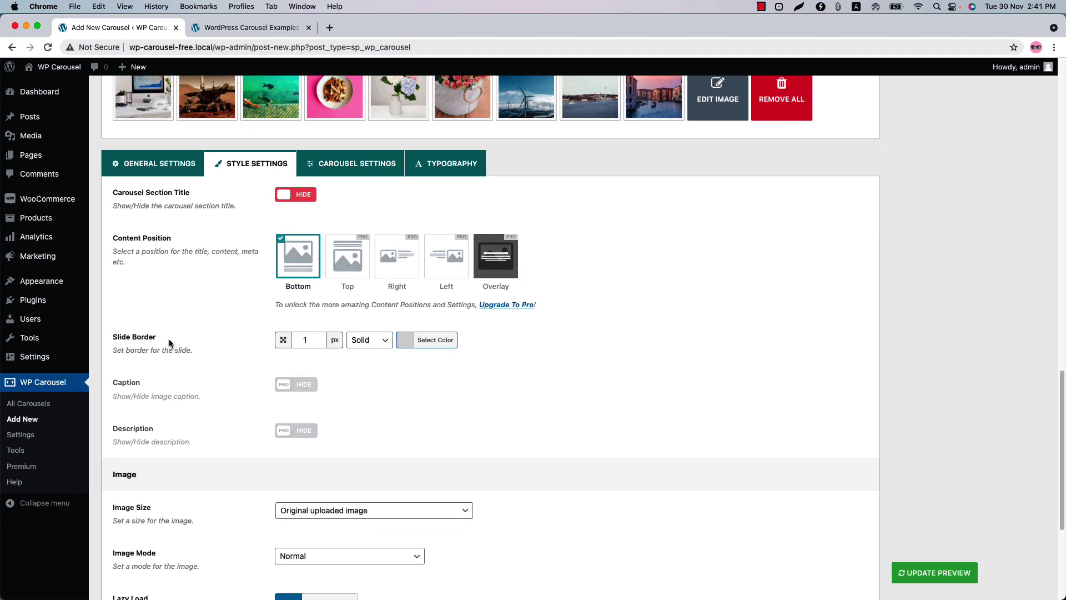
pyautogui.scroll(-3, 188, 418)
pyautogui.click(289, 303)
pyautogui.click(490, 330)
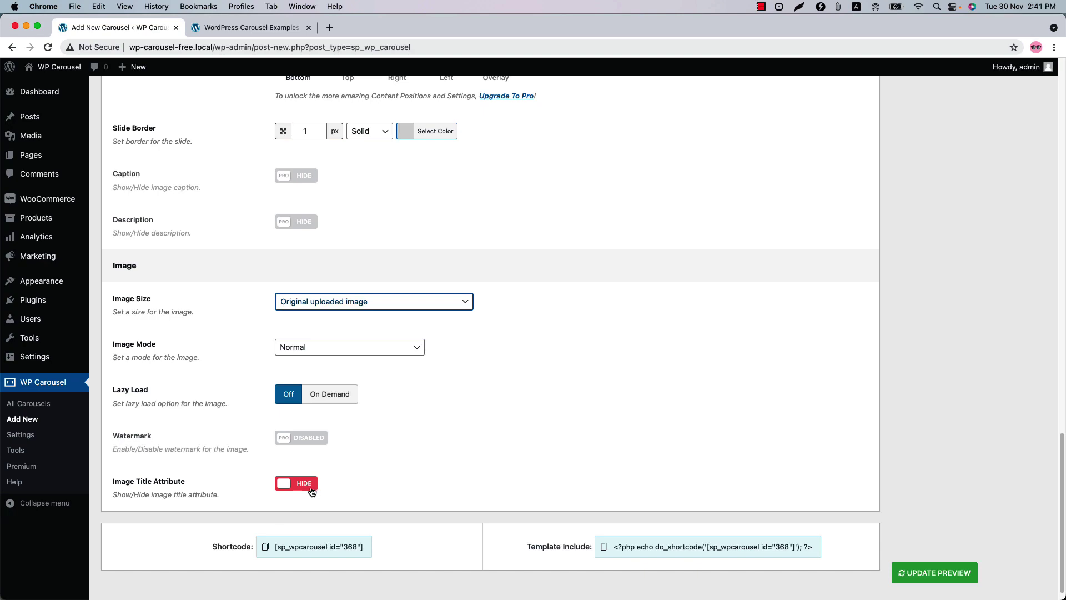
pyautogui.scroll(7, 312, 491)
pyautogui.click(337, 332)
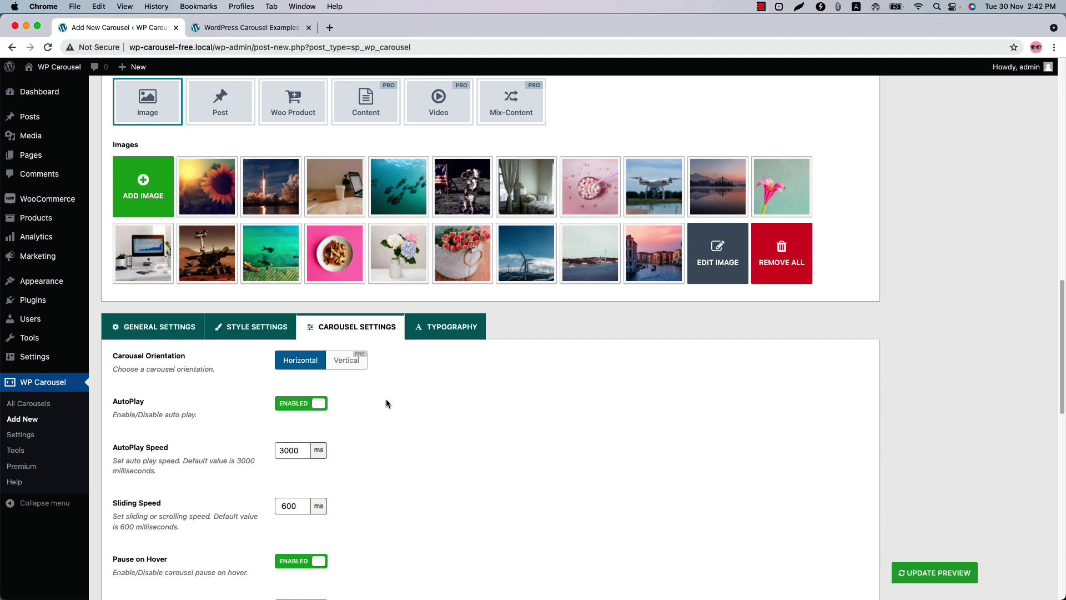
# - Set Navigation to Hide and update the live preview
pyautogui.scroll(-5, 183, 445)
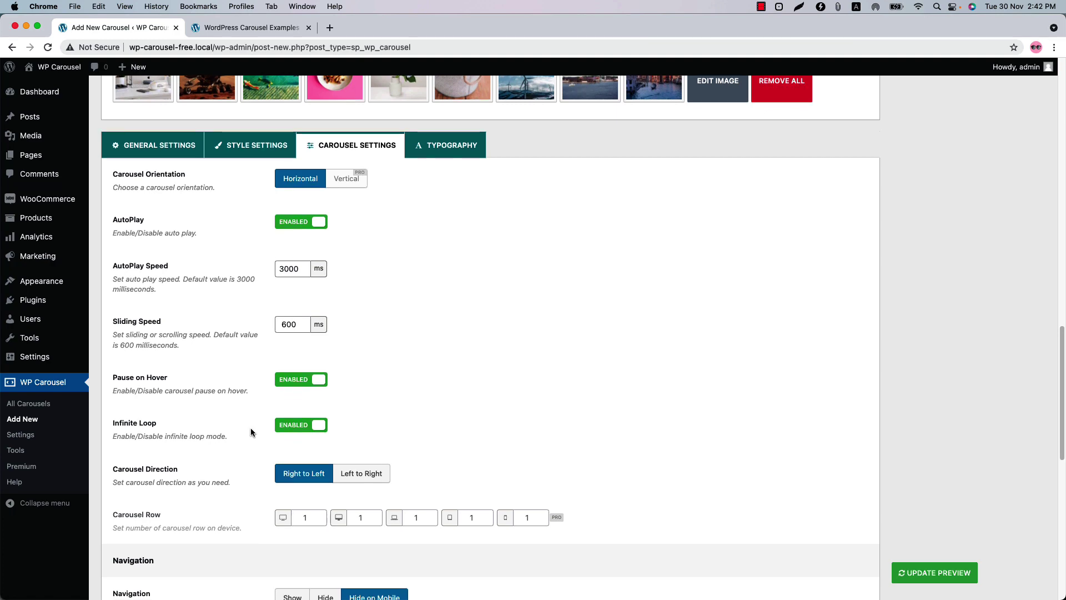
pyautogui.scroll(-3, 251, 428)
pyautogui.scroll(-6, 234, 399)
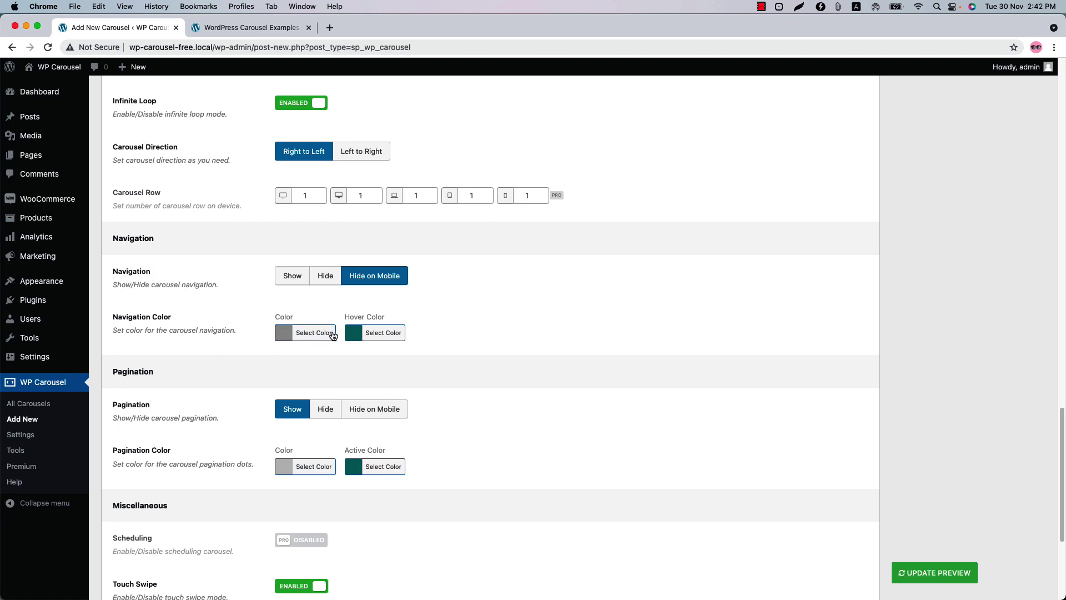
pyautogui.click(325, 276)
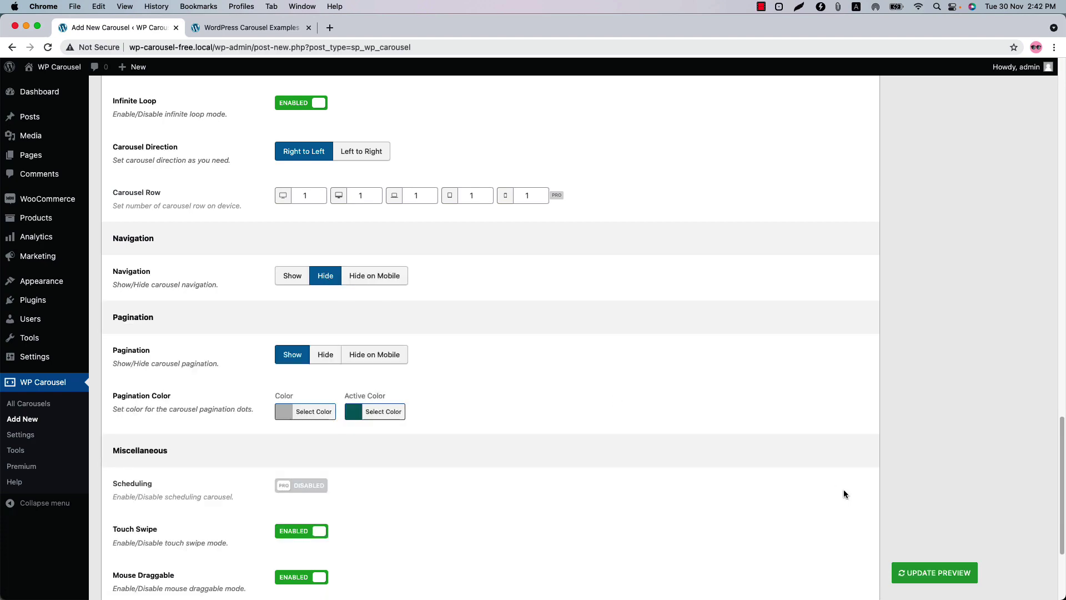
pyautogui.click(929, 573)
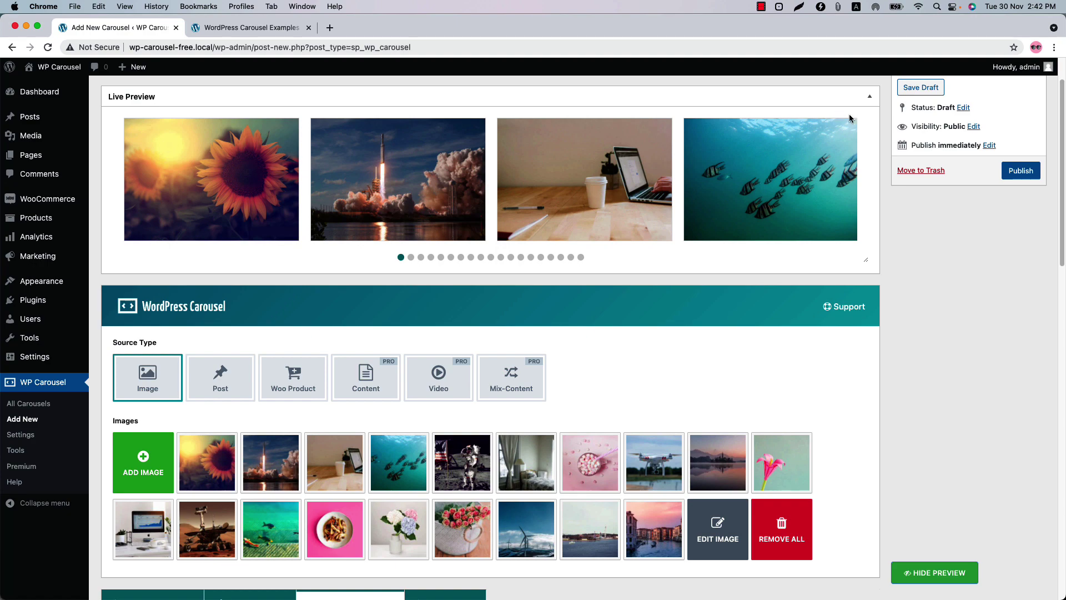
# - Set Navigation back to Show so arrows appear on all devices
pyautogui.scroll(-20, 381, 391)
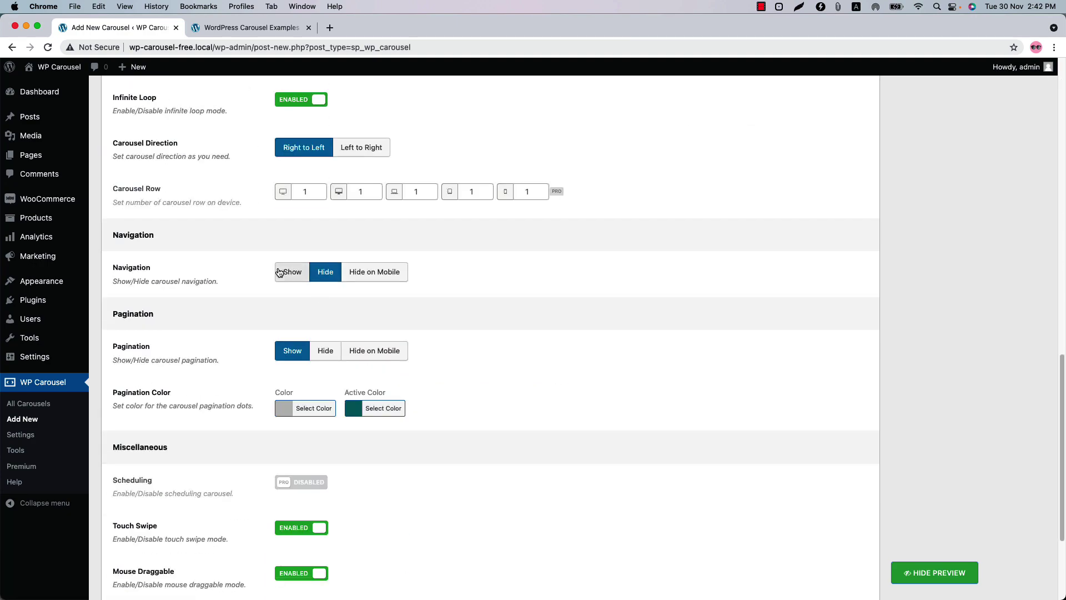
pyautogui.click(282, 272)
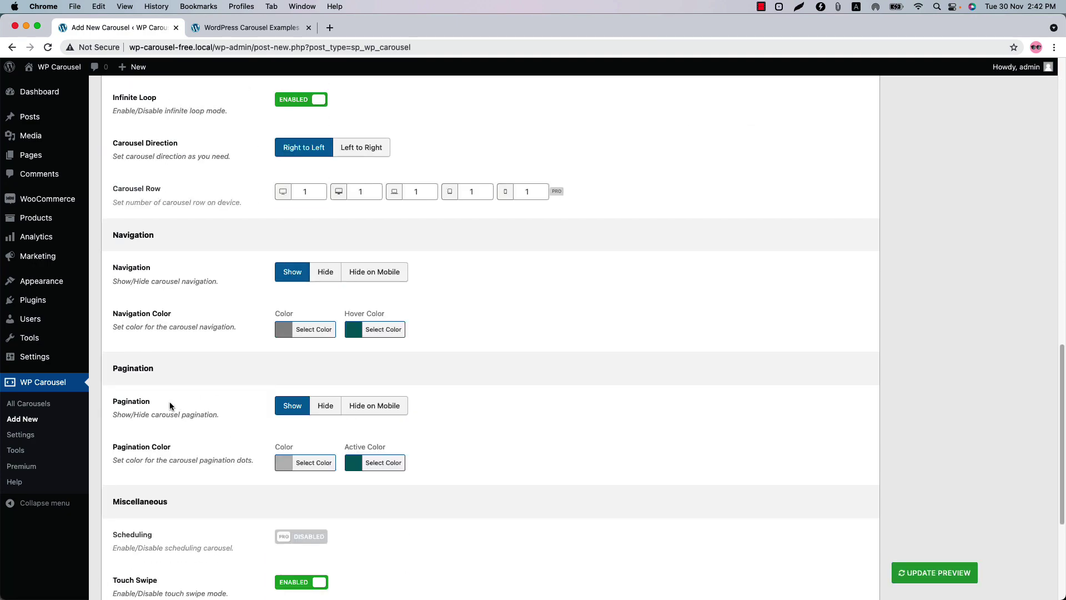
pyautogui.scroll(-5, 214, 407)
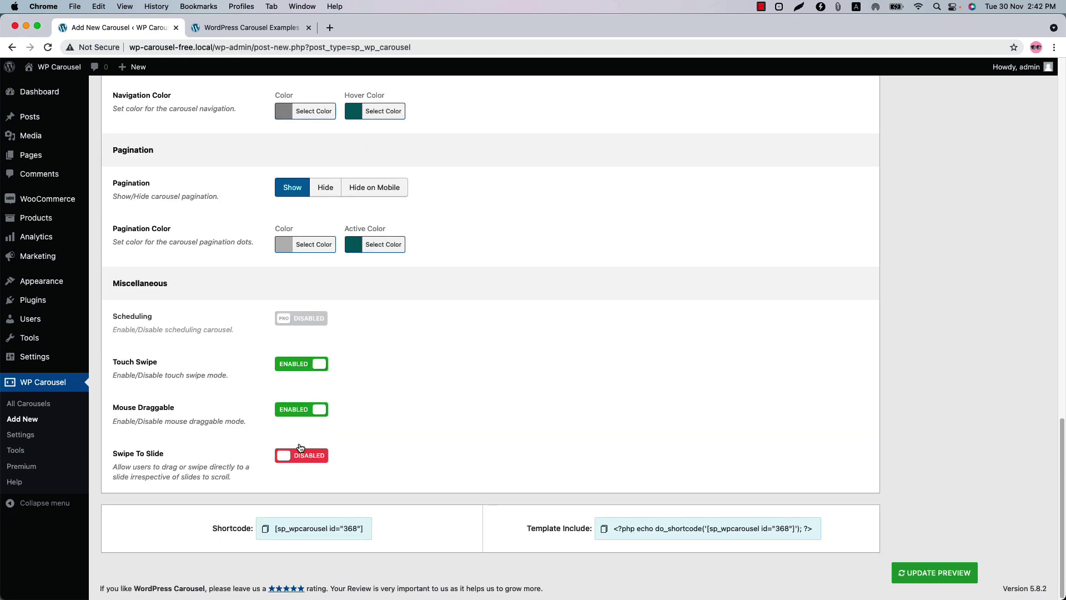
pyautogui.scroll(15, 390, 455)
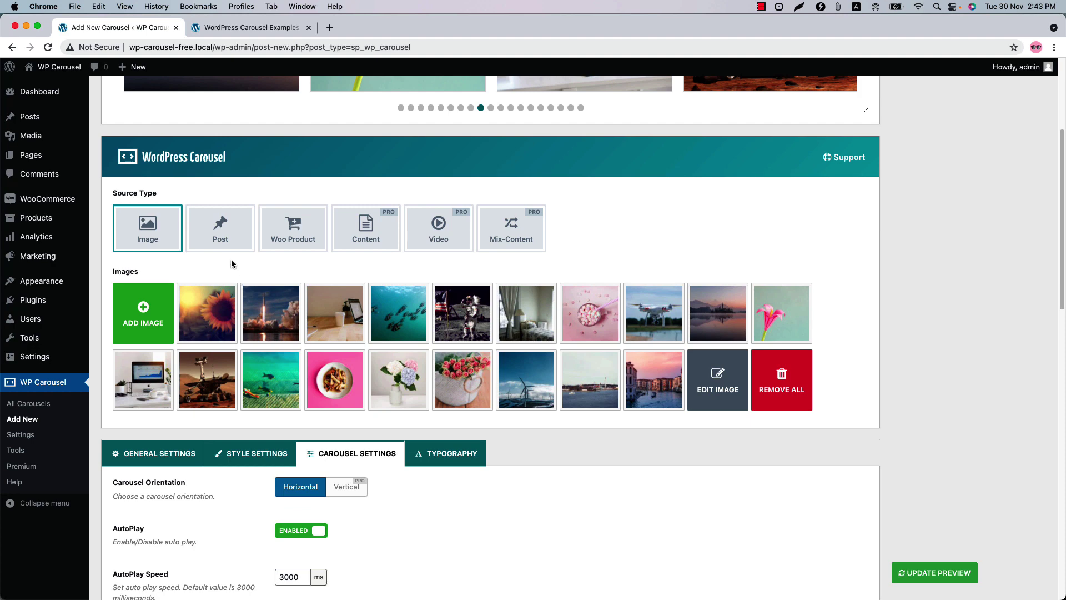
# - Switch the source type to Post and page through the updated post preview
pyautogui.click(230, 246)
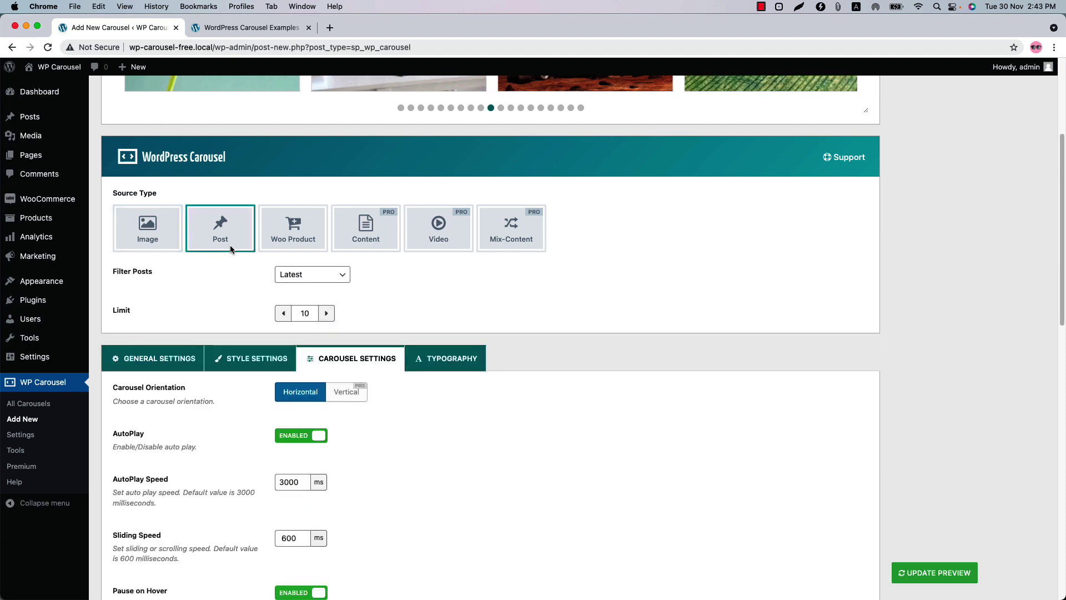
pyautogui.click(255, 367)
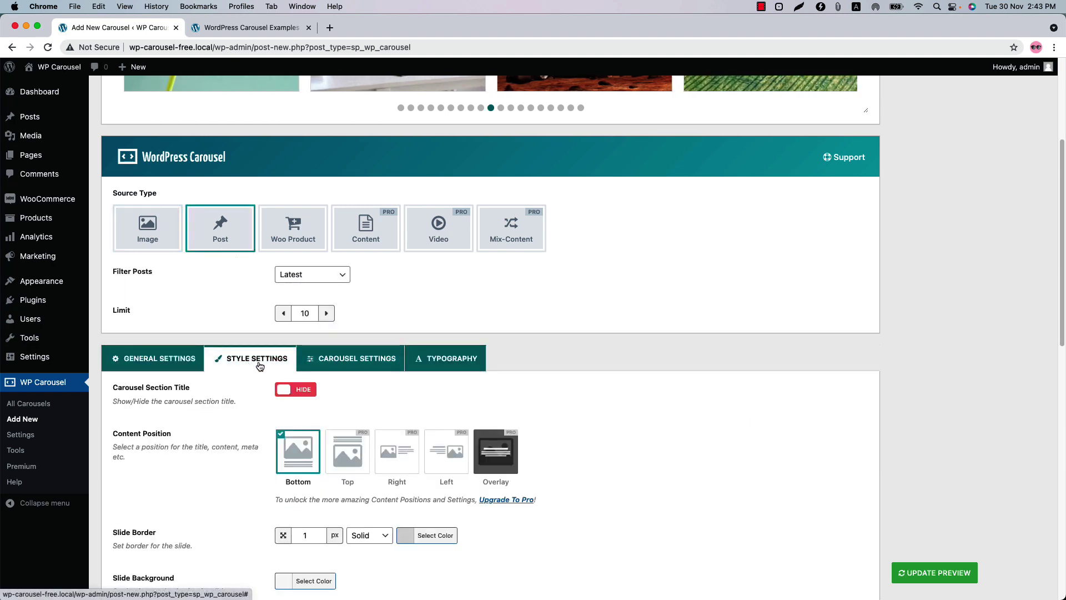
pyautogui.scroll(-6, 259, 365)
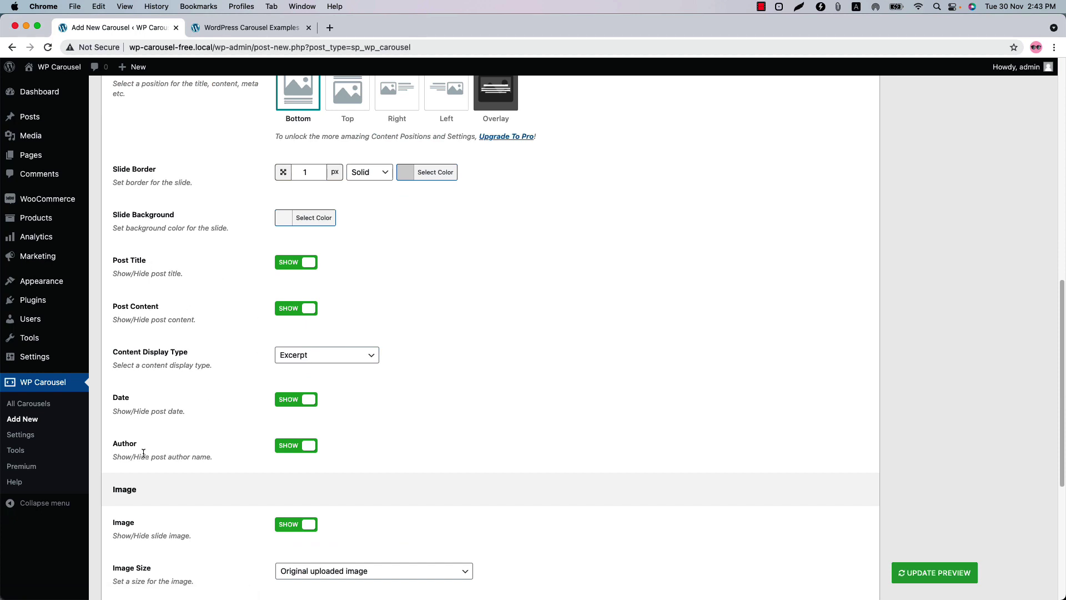
pyautogui.click(952, 573)
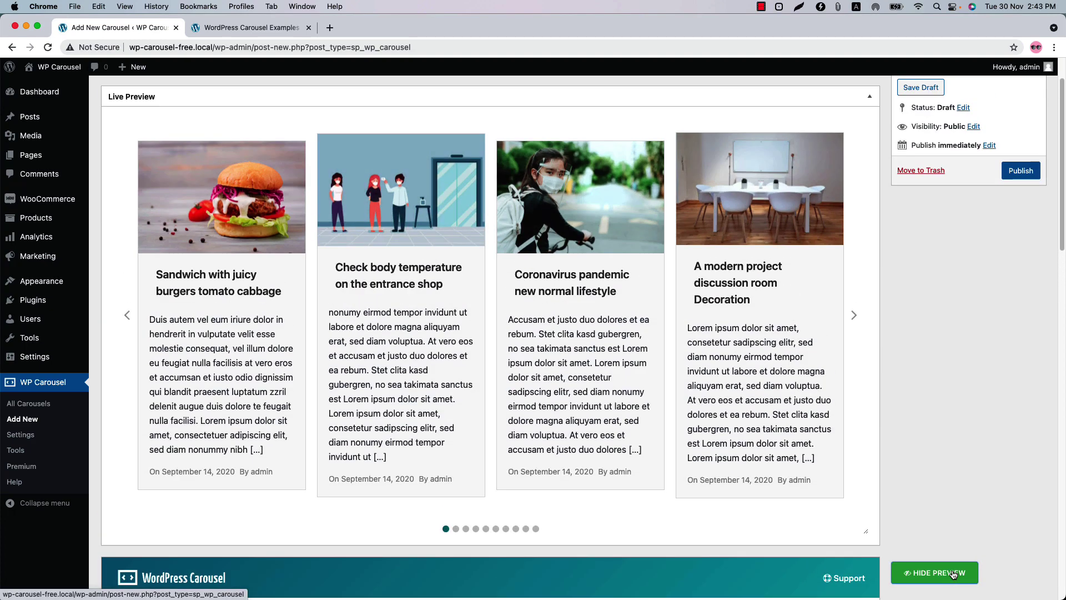
pyautogui.click(854, 315)
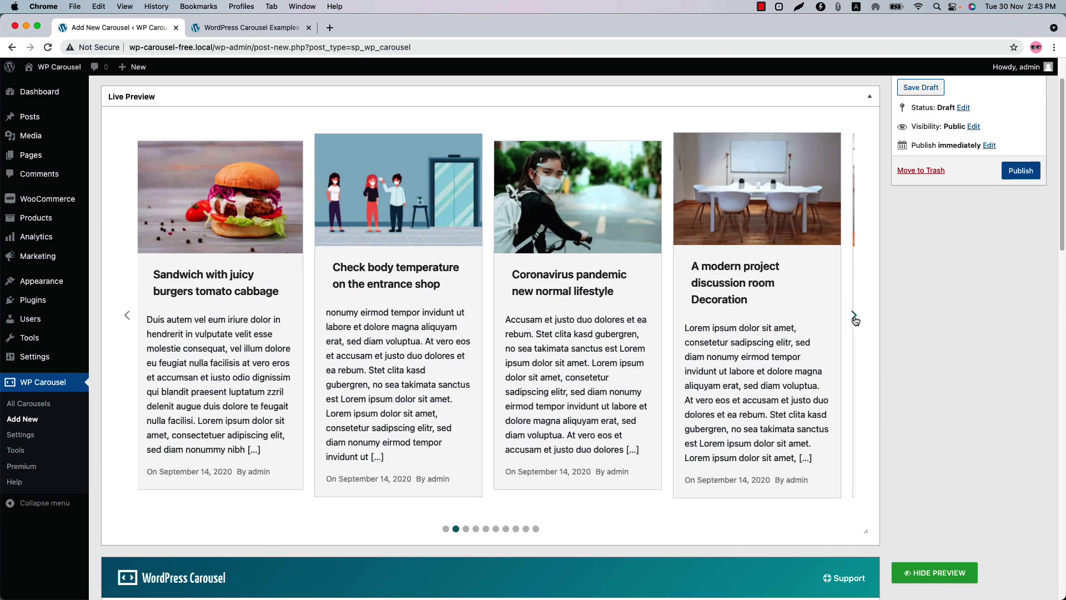
pyautogui.click(854, 316)
# - Set Post Content to Hide in Style Settings
pyautogui.scroll(-15, 318, 477)
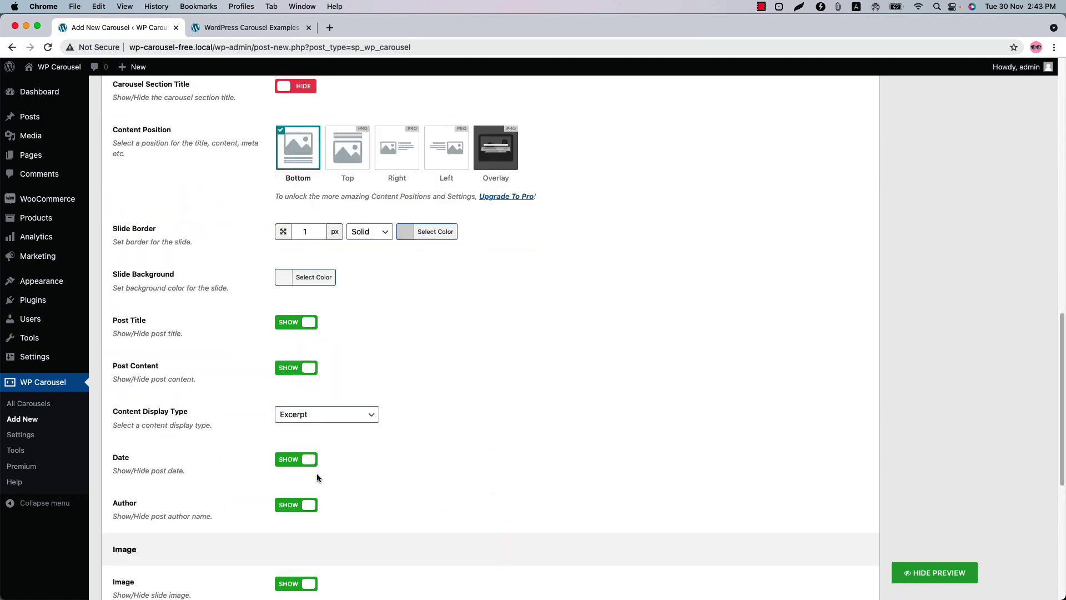
pyautogui.click(295, 368)
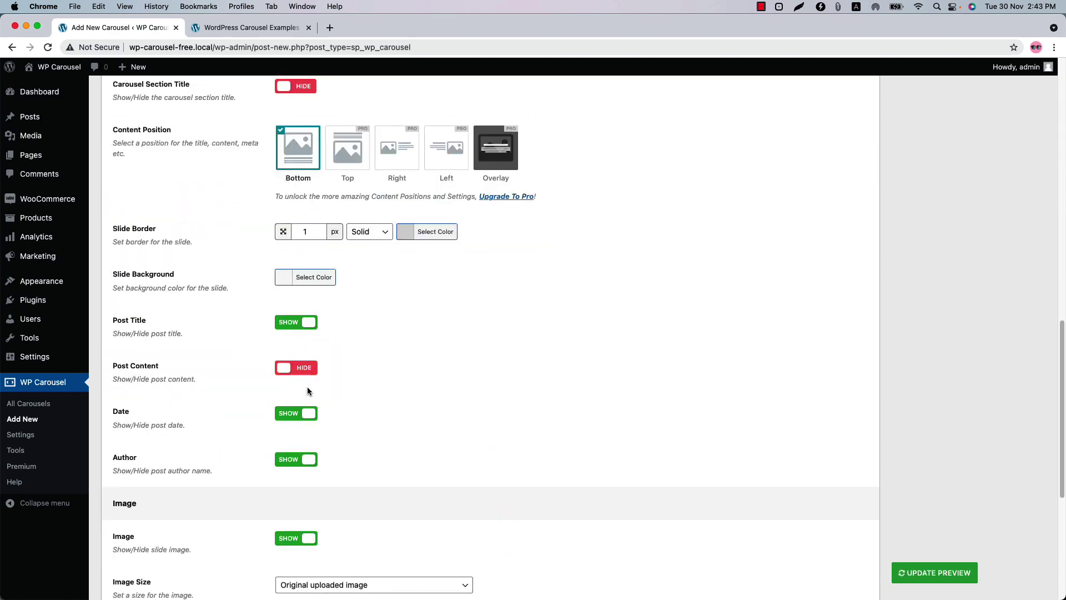
pyautogui.scroll(4, 174, 275)
pyautogui.click(169, 274)
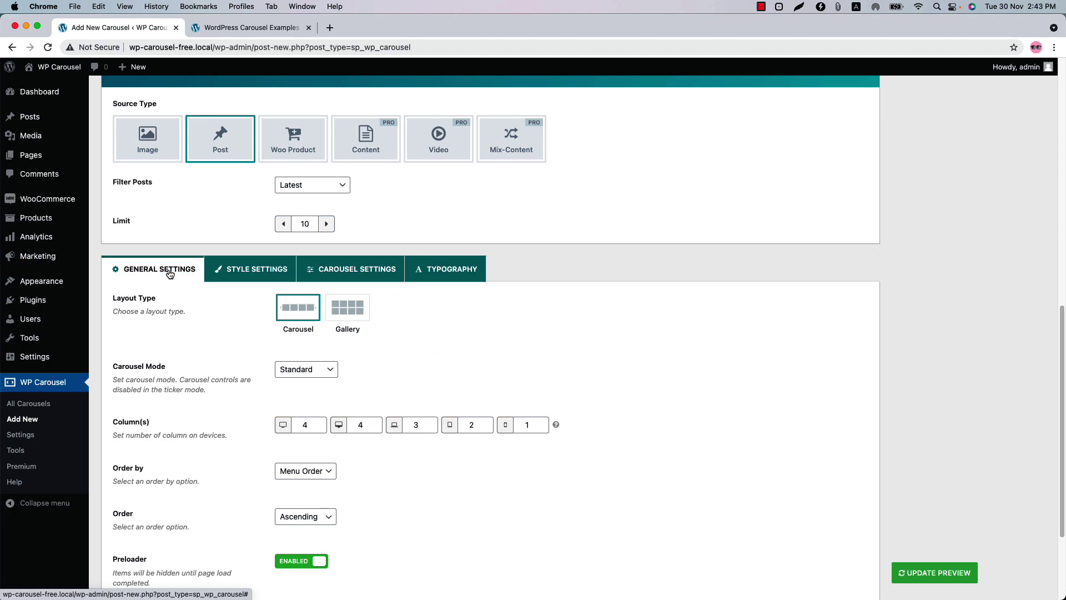
# - Set the post layout to Gallery and update the preview to a four-column, 8-per-page paginated grid
pyautogui.click(350, 315)
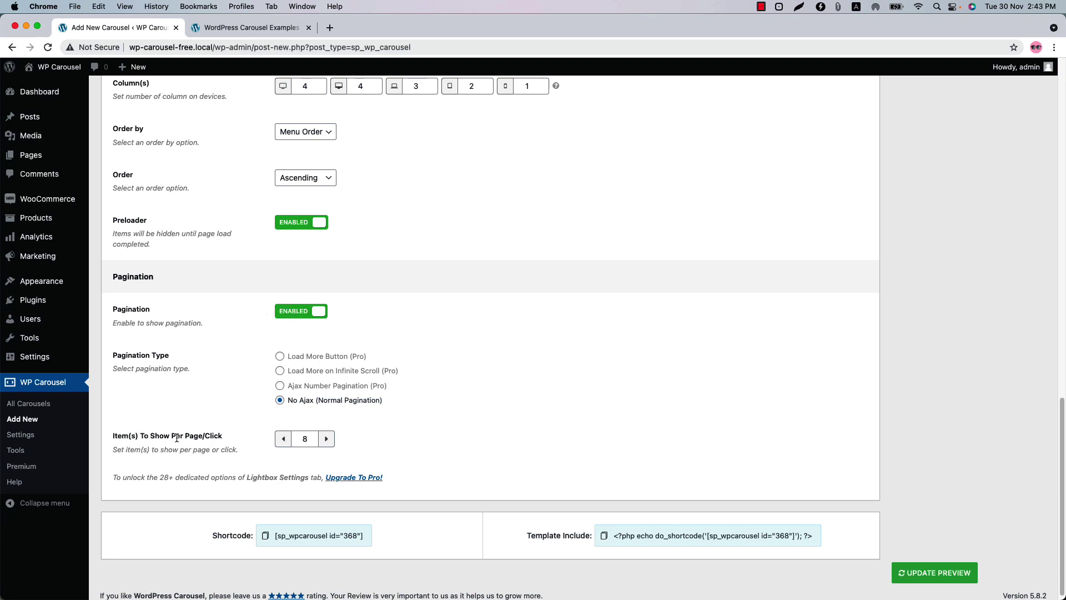
pyautogui.scroll(1, 617, 441)
pyautogui.click(943, 573)
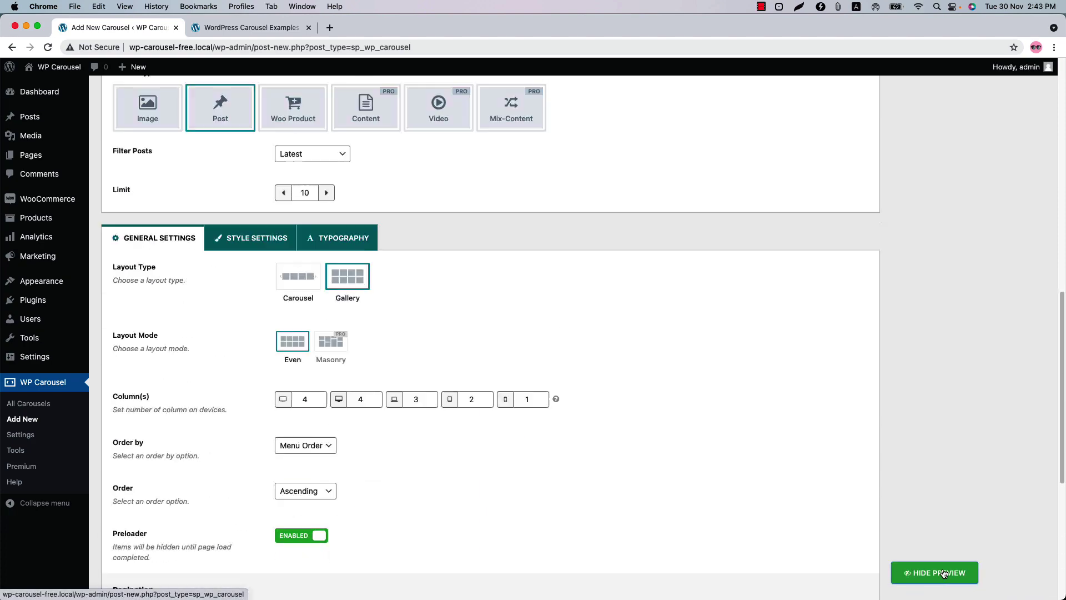
pyautogui.scroll(1, 547, 443)
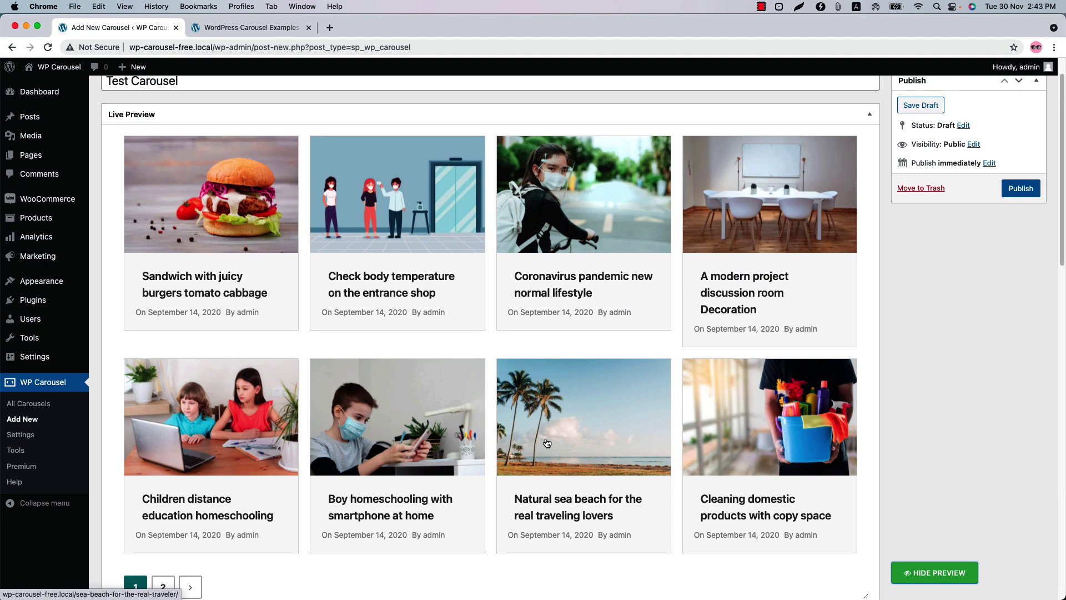
pyautogui.scroll(-8, 546, 442)
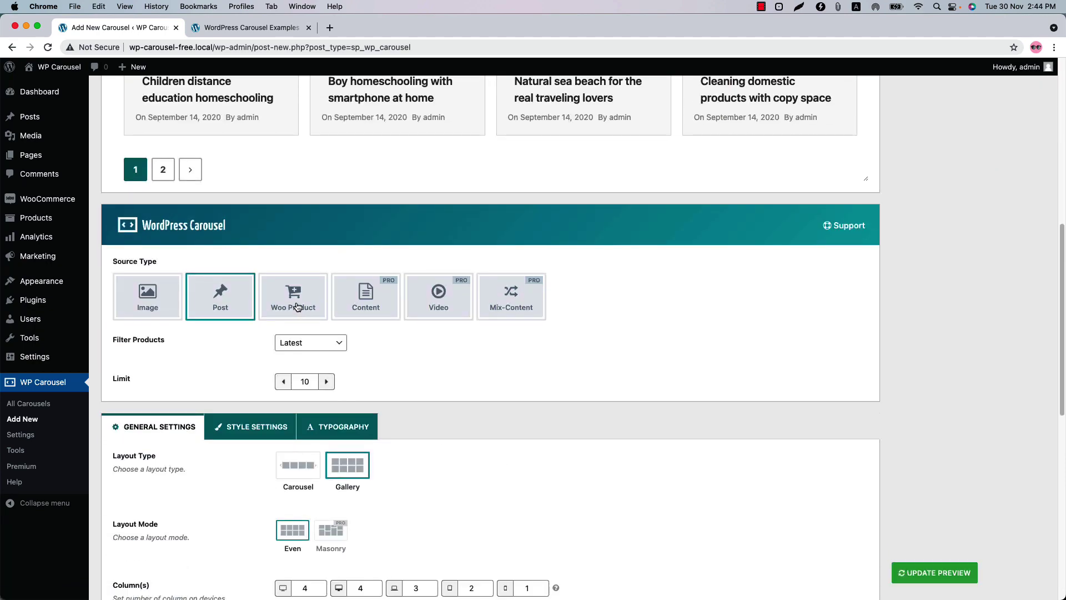
# - Switch the source type to Woo Product, review Style Settings and update the preview
pyautogui.click(297, 307)
pyautogui.click(272, 433)
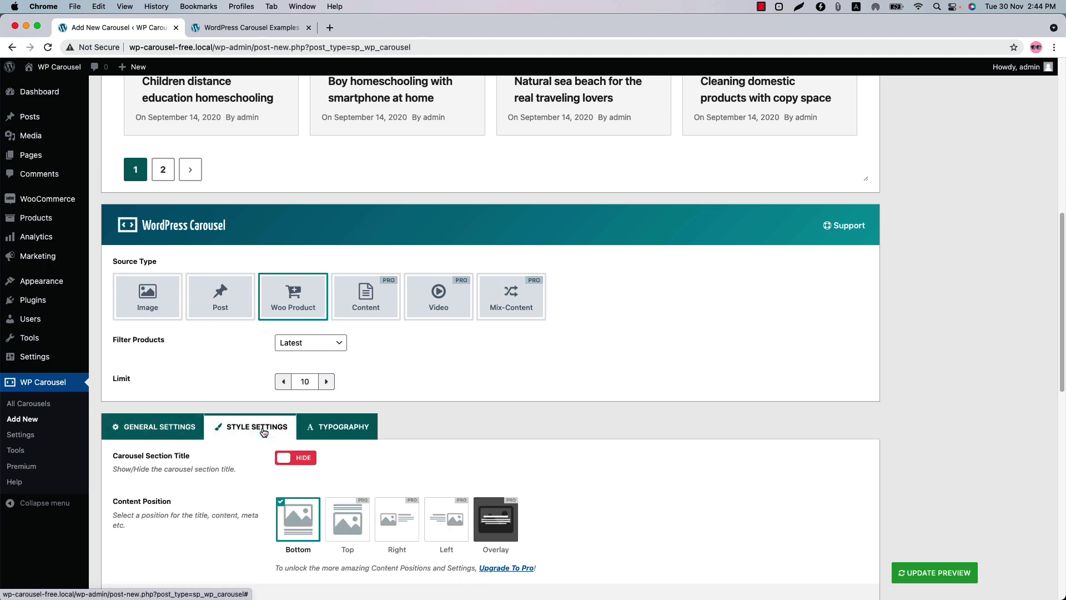
pyautogui.scroll(-6, 321, 455)
pyautogui.scroll(-2, 321, 461)
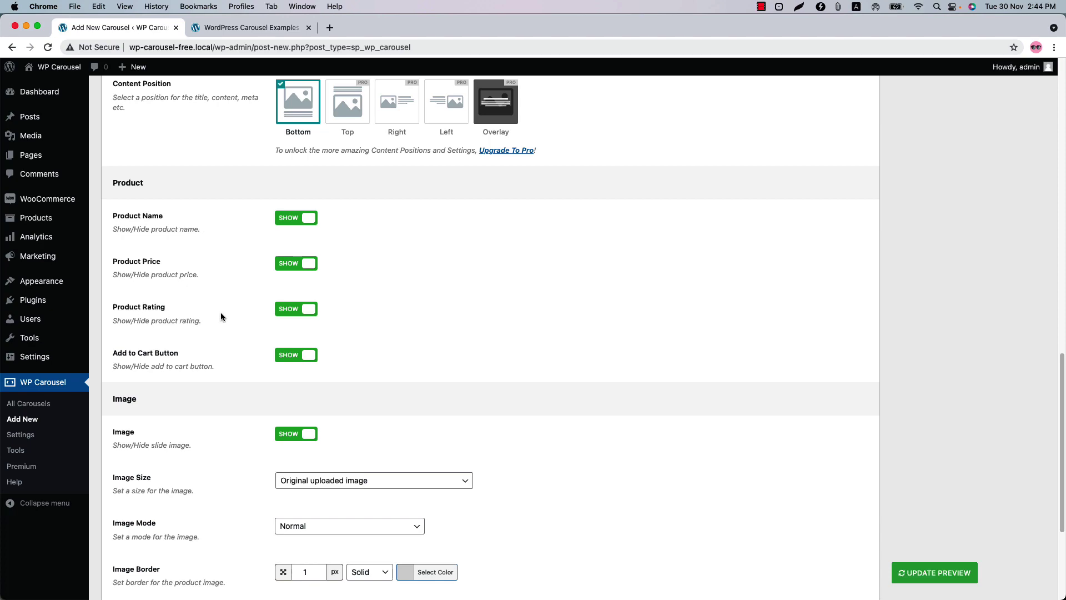
pyautogui.click(917, 575)
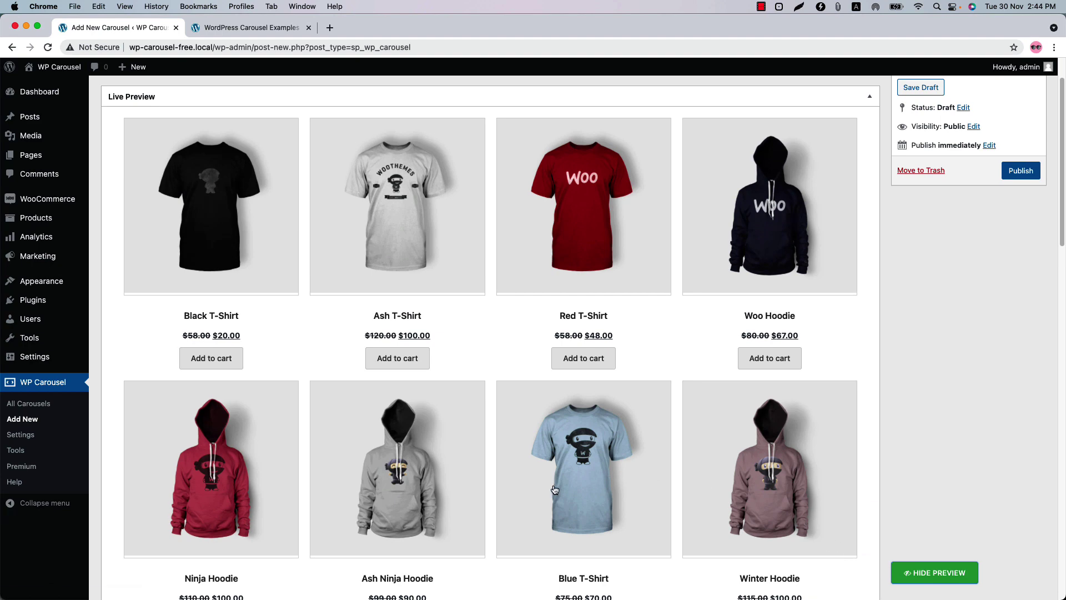
pyautogui.scroll(-5, 554, 489)
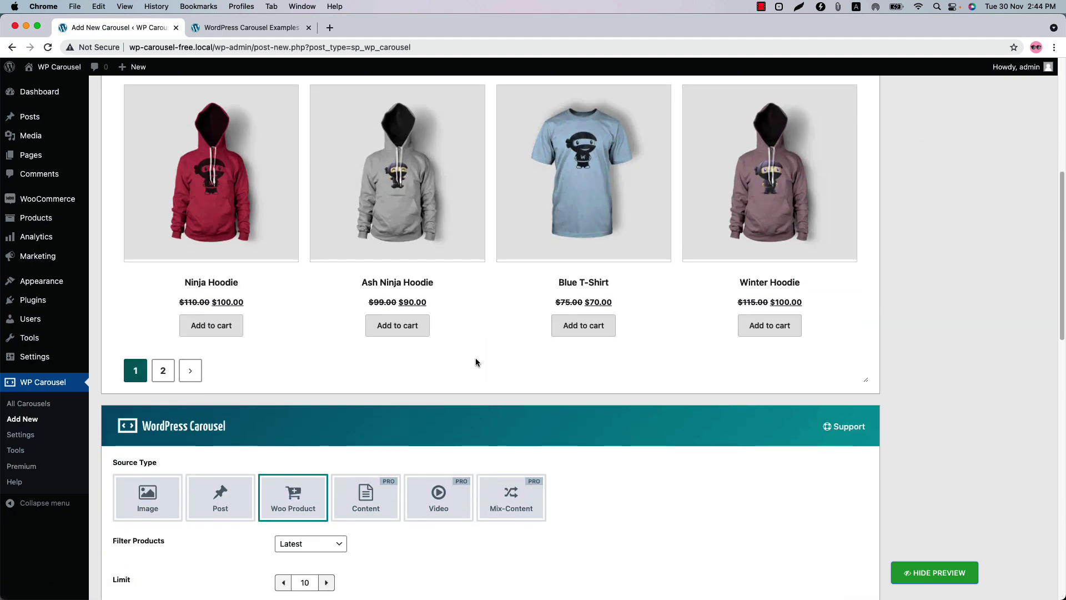
pyautogui.scroll(-4, 468, 358)
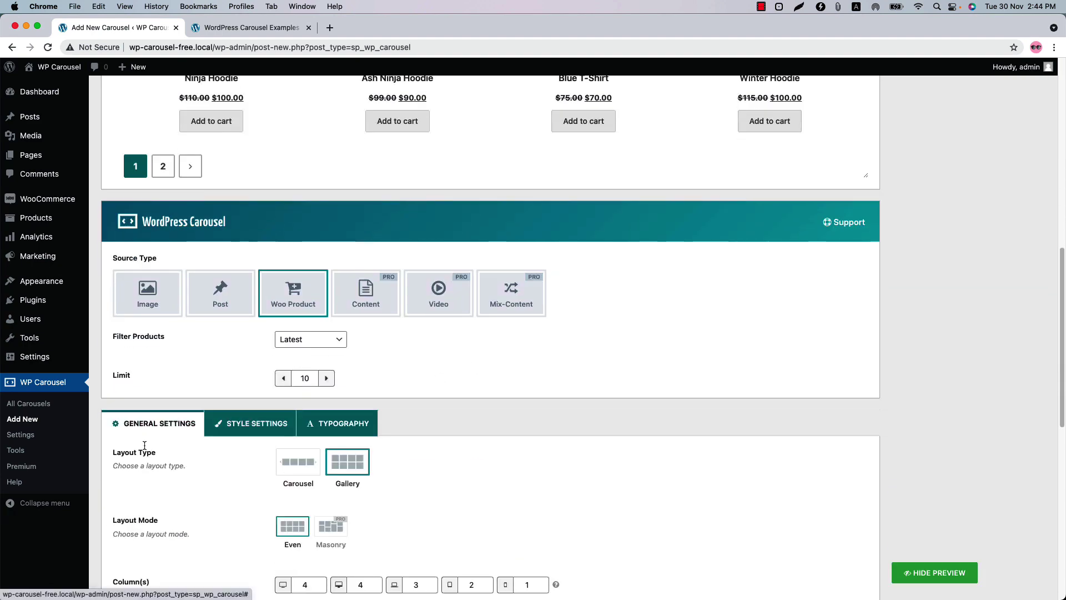
# - Toggle the live preview off and on, then set the layout type to Carousel
pyautogui.click(944, 577)
pyautogui.click(944, 576)
pyautogui.scroll(-6, 534, 471)
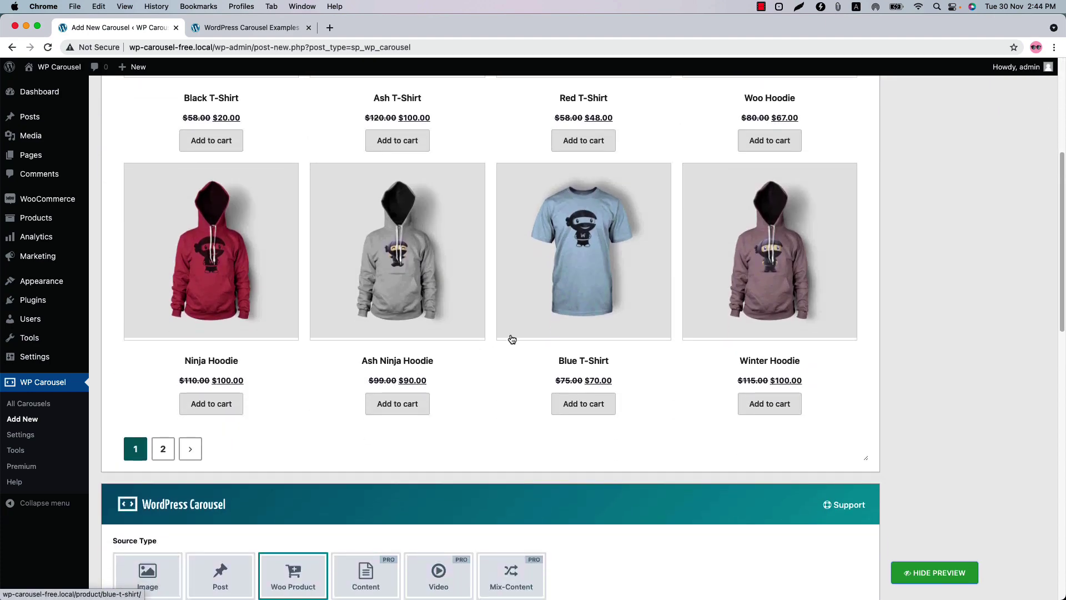
pyautogui.scroll(-5, 292, 447)
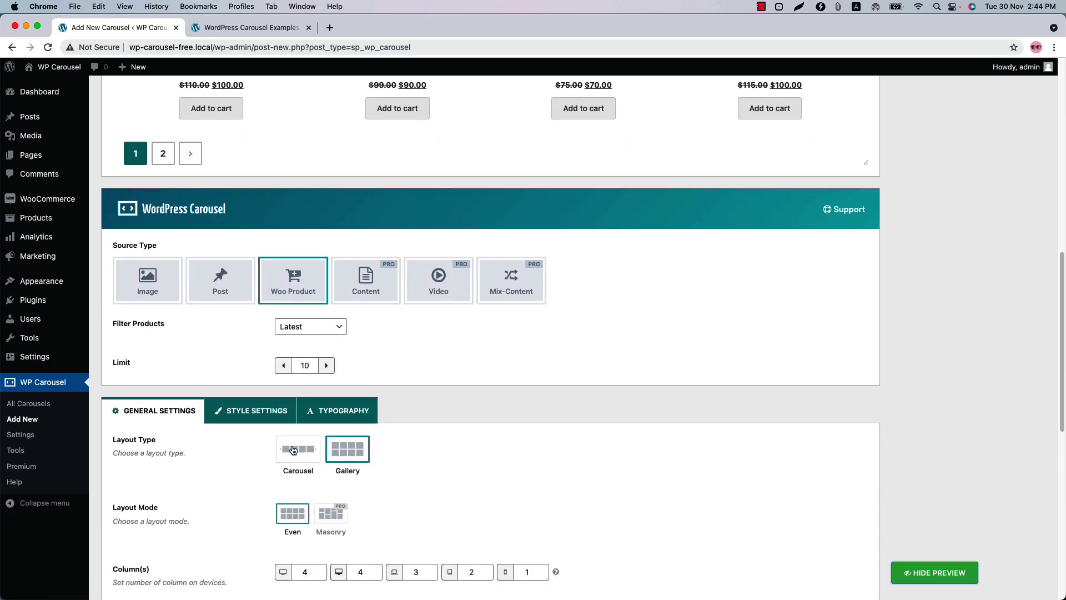
pyautogui.click(293, 459)
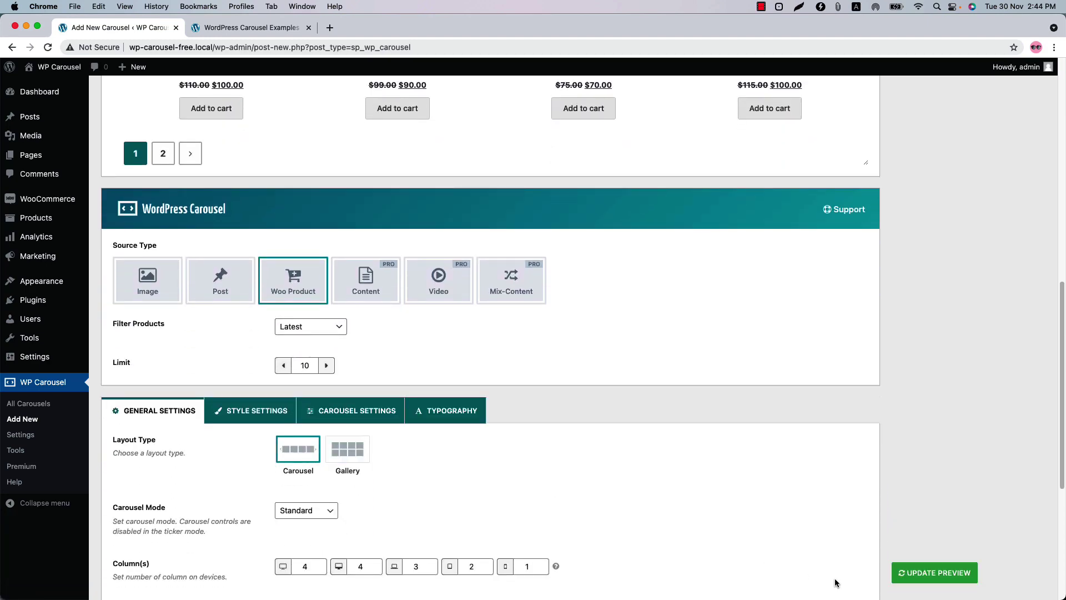
# - Refresh the carousel preview and advance it through four slides
pyautogui.click(904, 573)
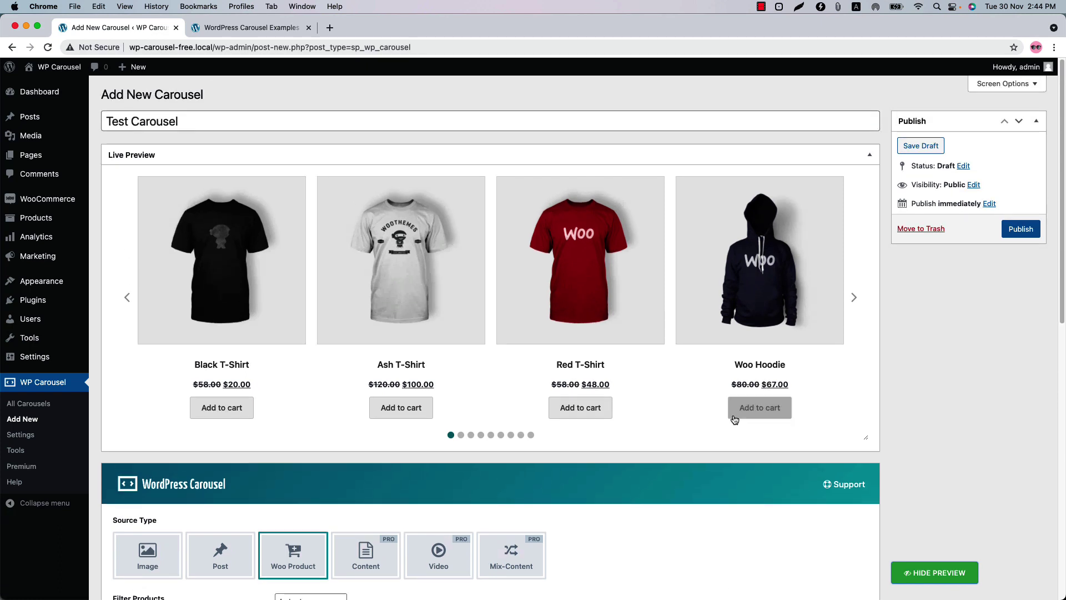
pyautogui.click(854, 298)
pyautogui.click(854, 298)
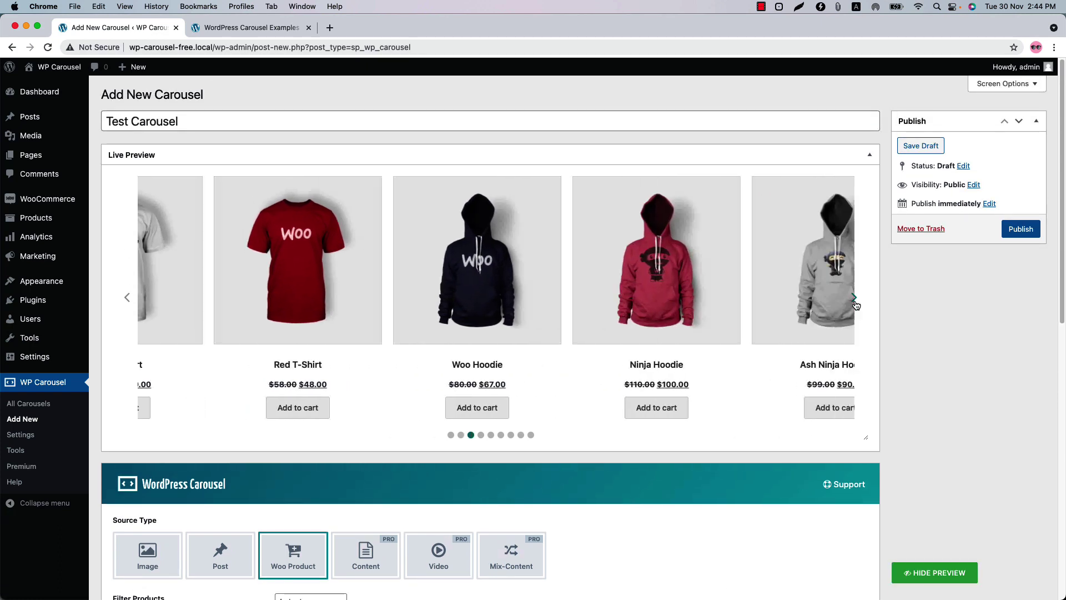
pyautogui.click(854, 299)
pyautogui.click(853, 298)
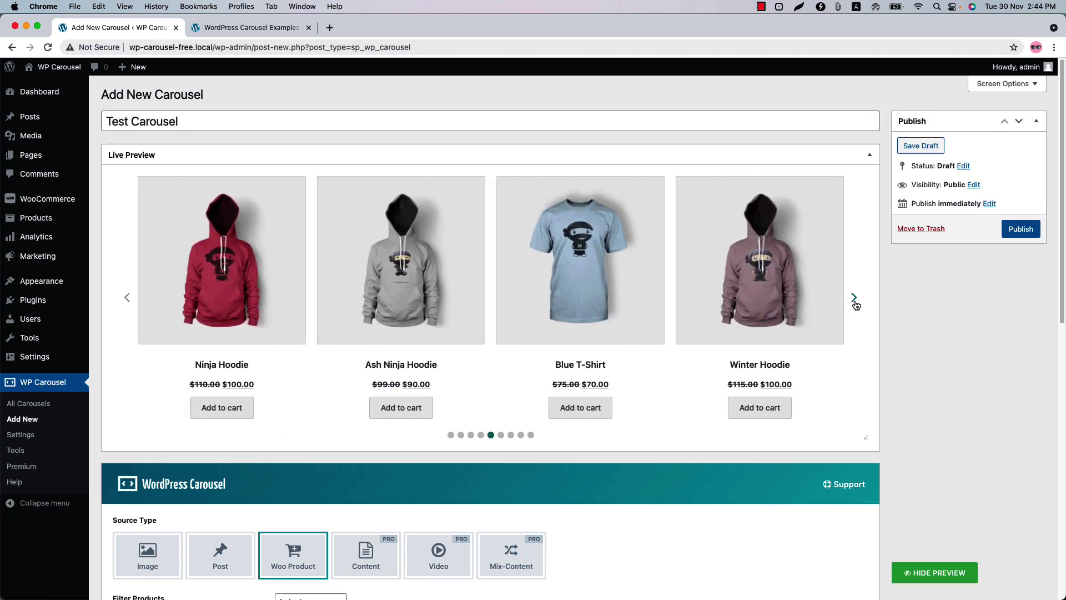
# - Set Source Type to Image, publish Test Carousel, and copy shortcode [sp_wpcarousel id="368"]
pyautogui.scroll(-5, 653, 535)
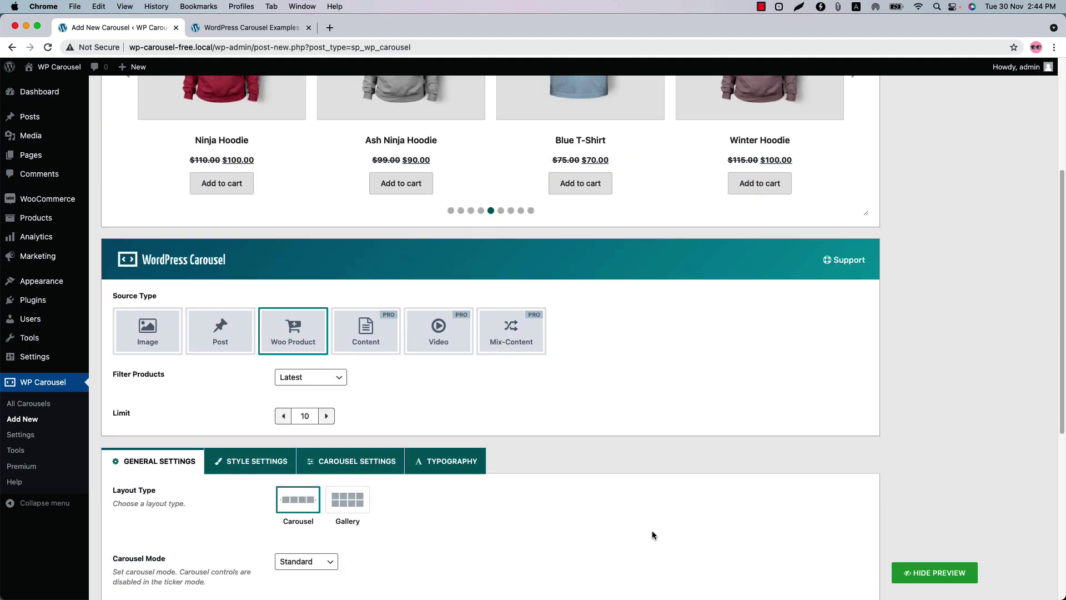
pyautogui.click(166, 340)
pyautogui.scroll(5, 557, 381)
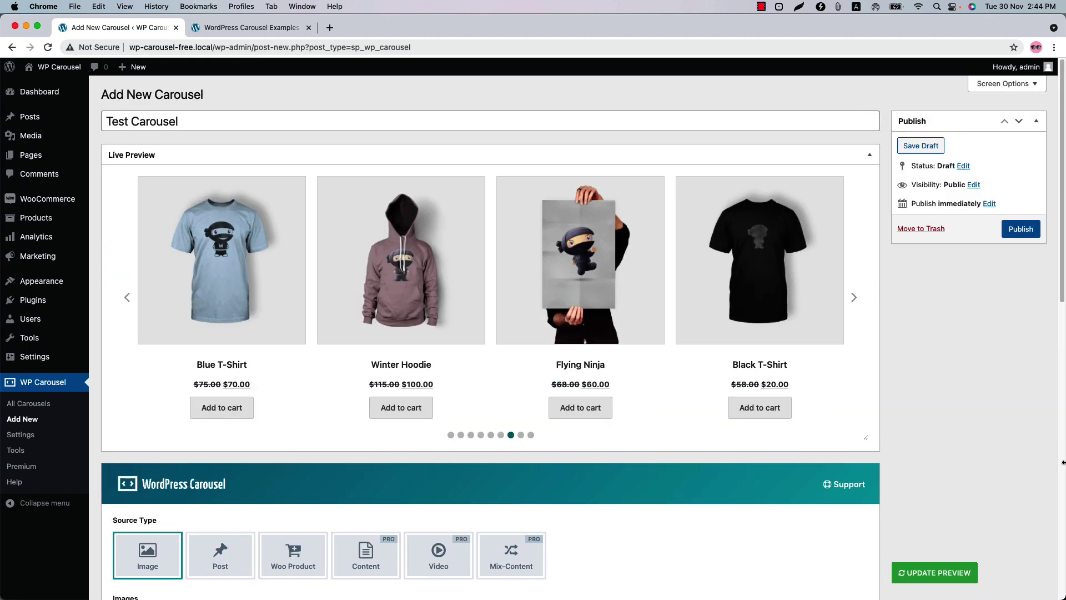
pyautogui.click(1023, 230)
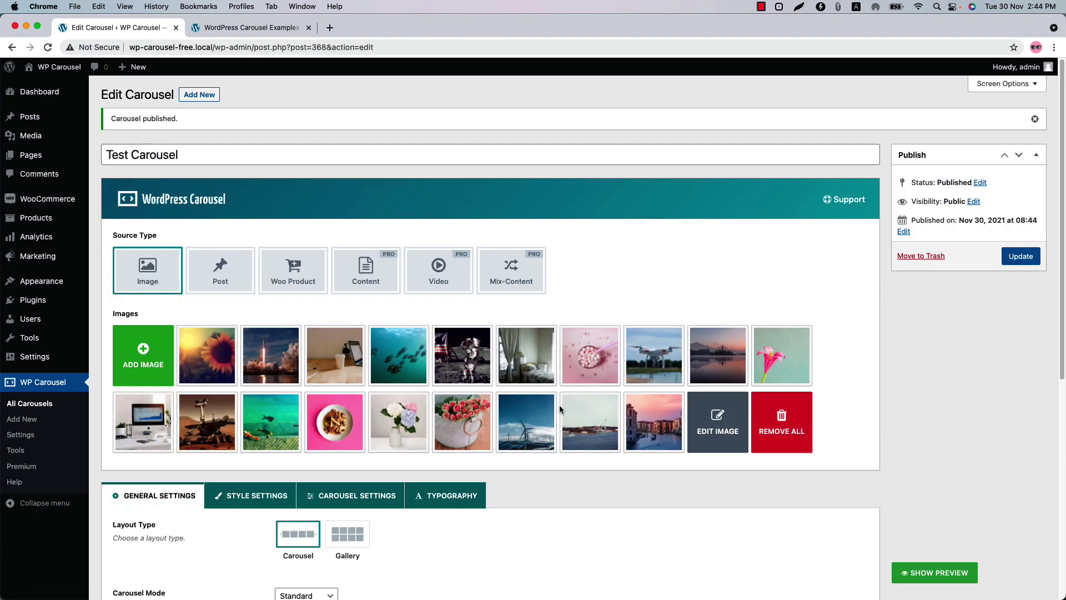
pyautogui.scroll(-7, 297, 469)
pyautogui.click(319, 530)
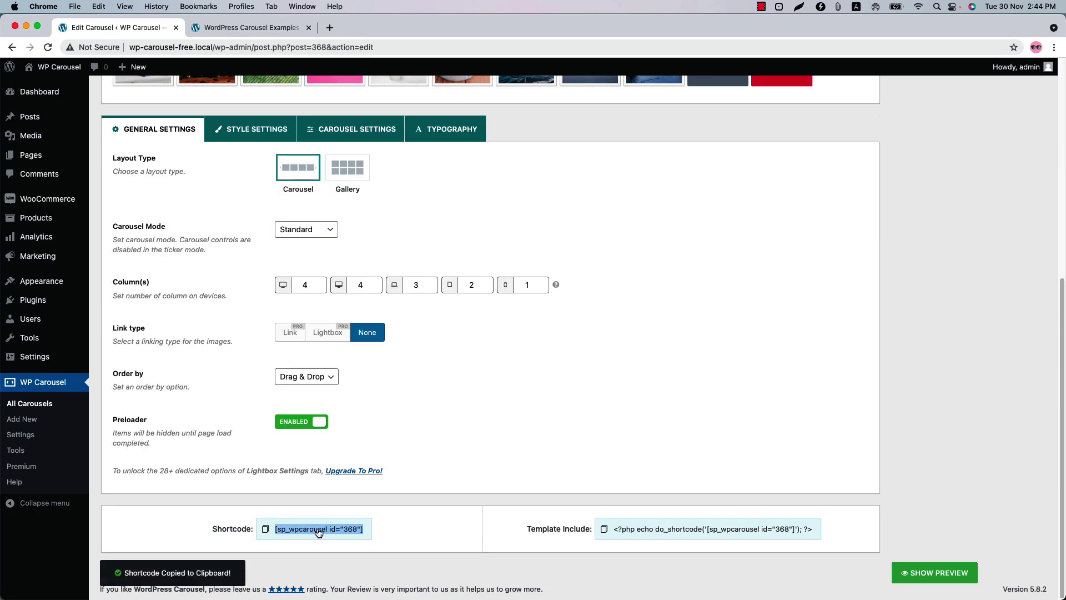
# - Create a new page in another tab and paste the [sp_wpcarousel id="368"] shortcode into it
pyautogui.moveTo(33, 156)
pyautogui.keyDown('super'); pyautogui.click(112, 174); pyautogui.keyUp('super')
pyautogui.click(347, 29)
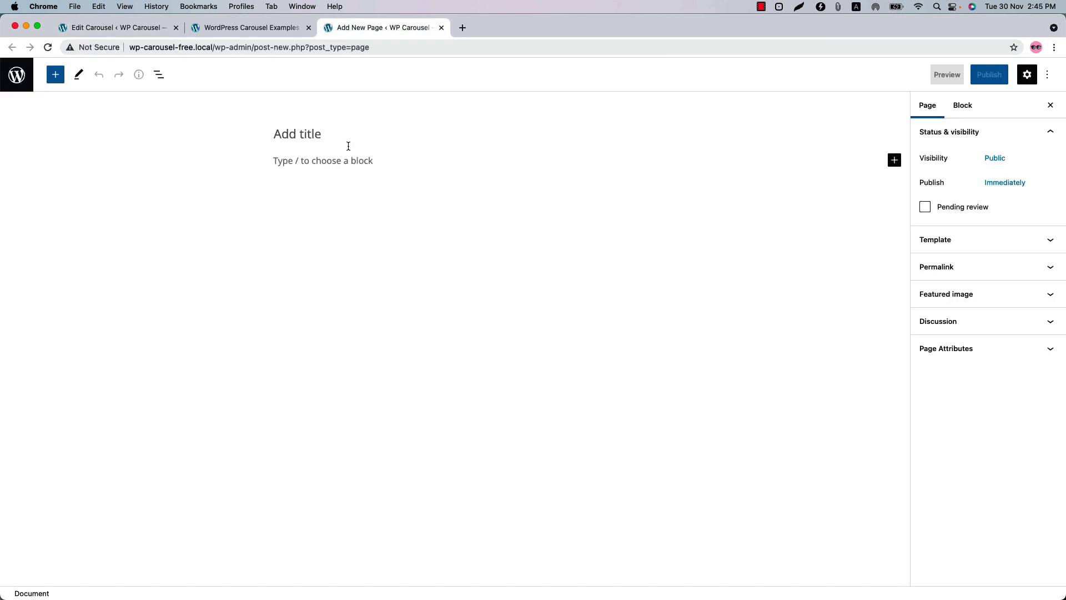
pyautogui.click(348, 166)
pyautogui.press('super+v')
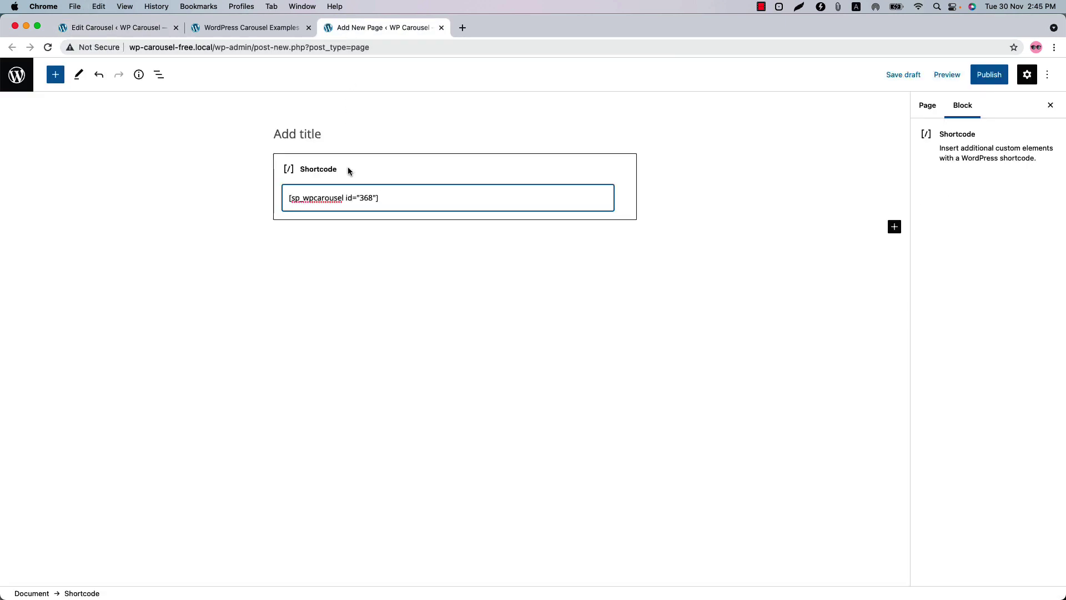
# - Publish the page, view it, and advance the live carousel three photos
pyautogui.click(988, 74)
pyautogui.click(956, 75)
pyautogui.click(953, 195)
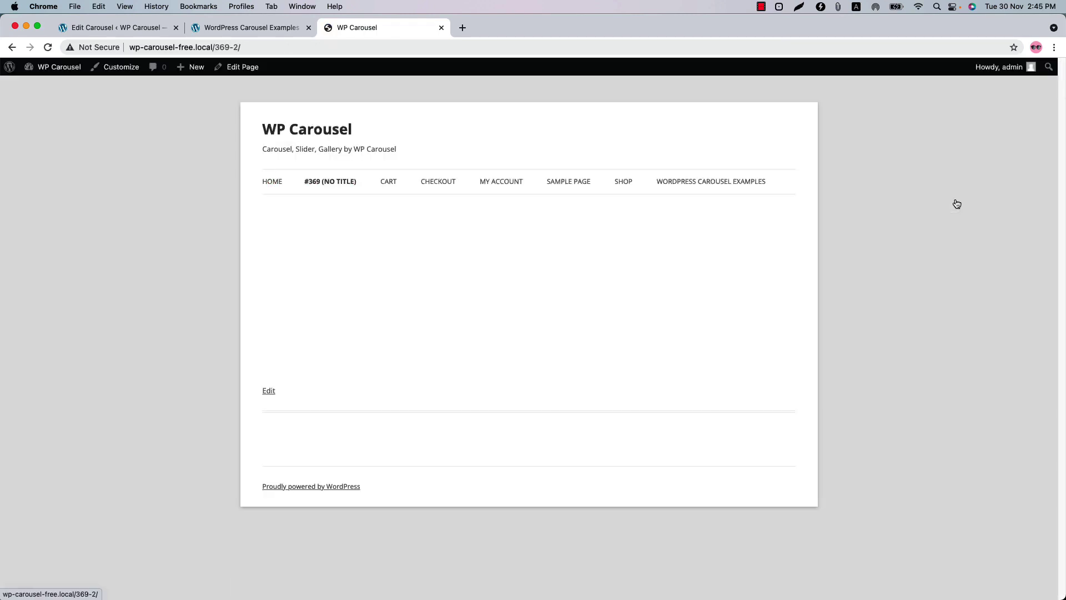
pyautogui.click(792, 308)
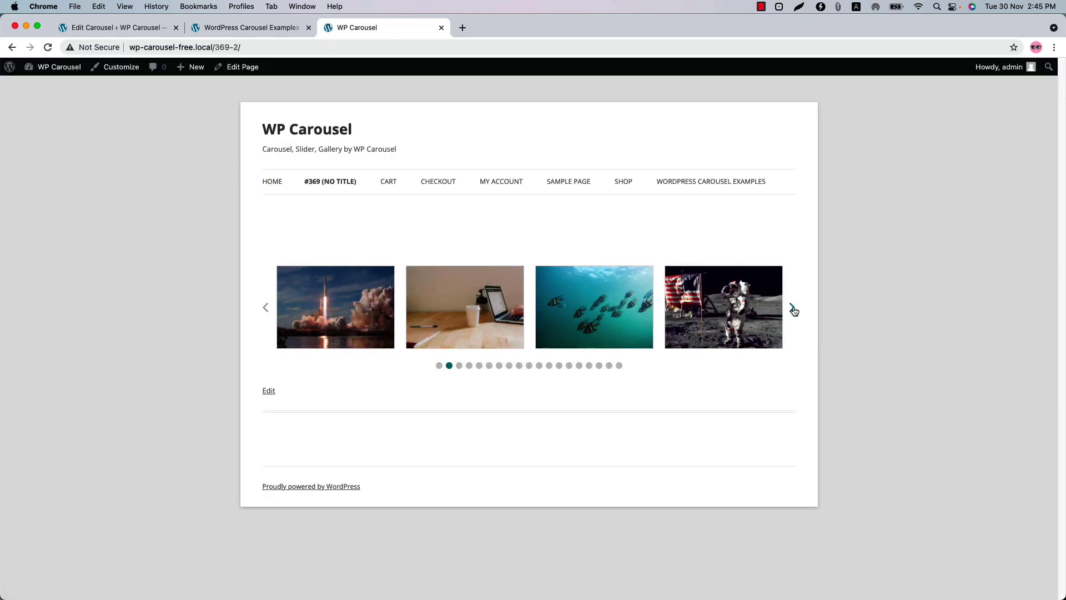
pyautogui.click(792, 308)
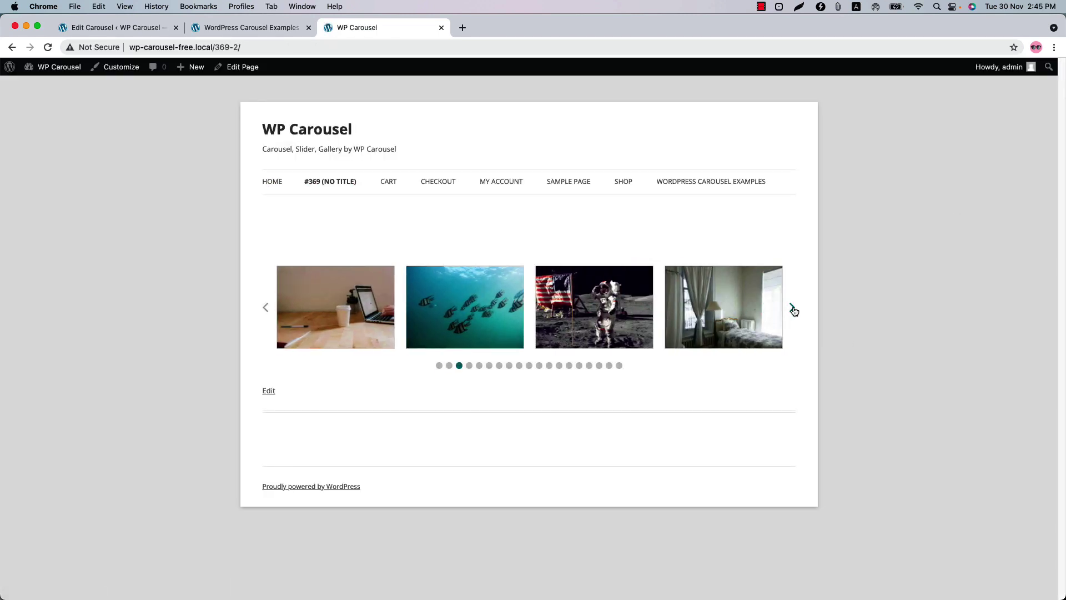
pyautogui.click(794, 311)
# - Review WP Carousel's Responsive Breakpoints and Custom CSS settings, then go to its Tools page
pyautogui.click(124, 31)
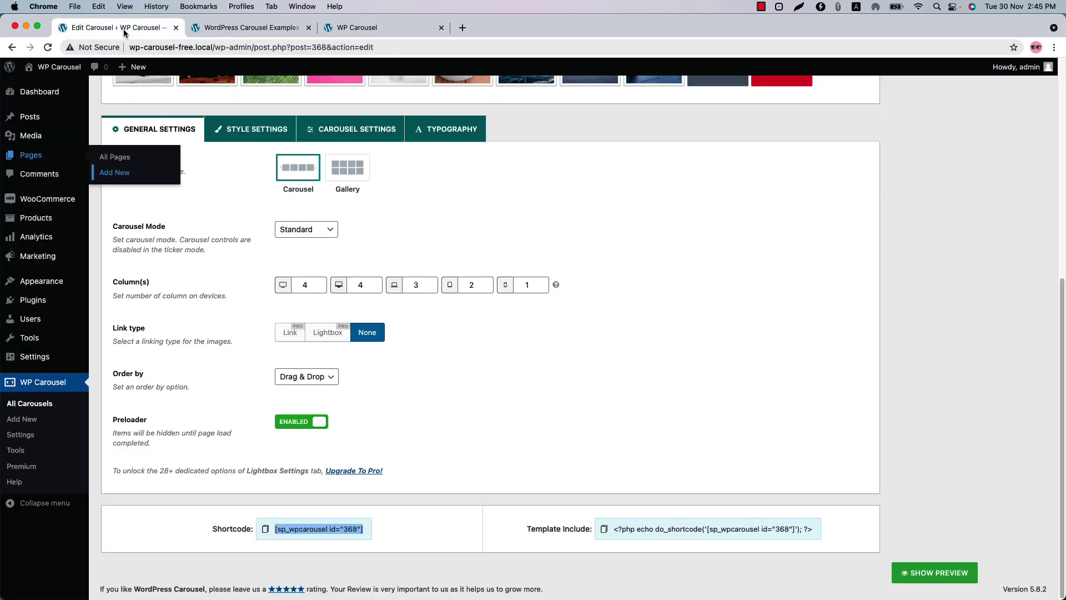
pyautogui.click(22, 436)
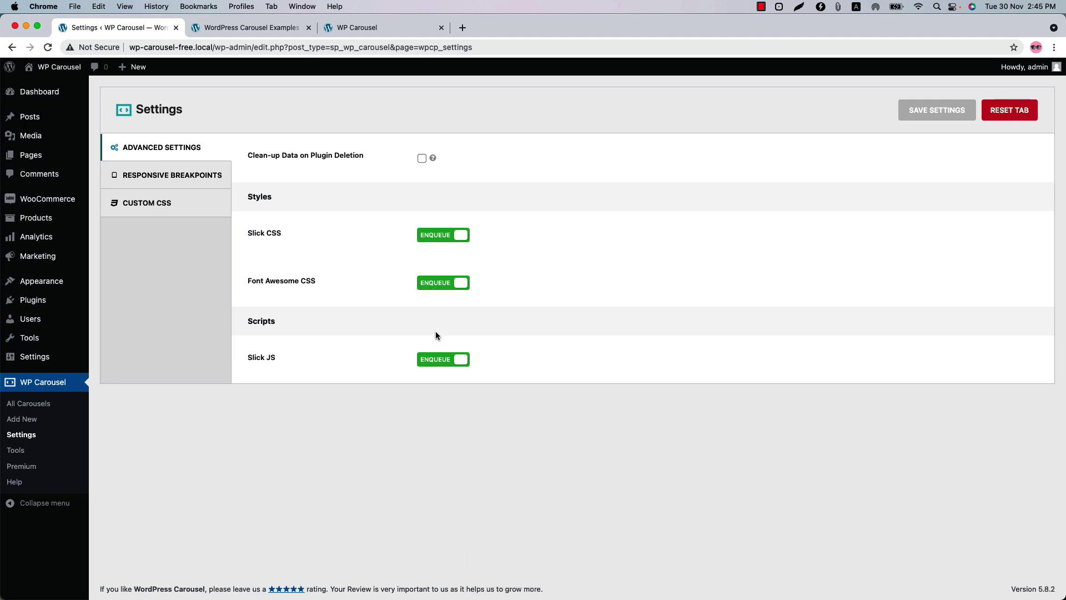
pyautogui.click(157, 176)
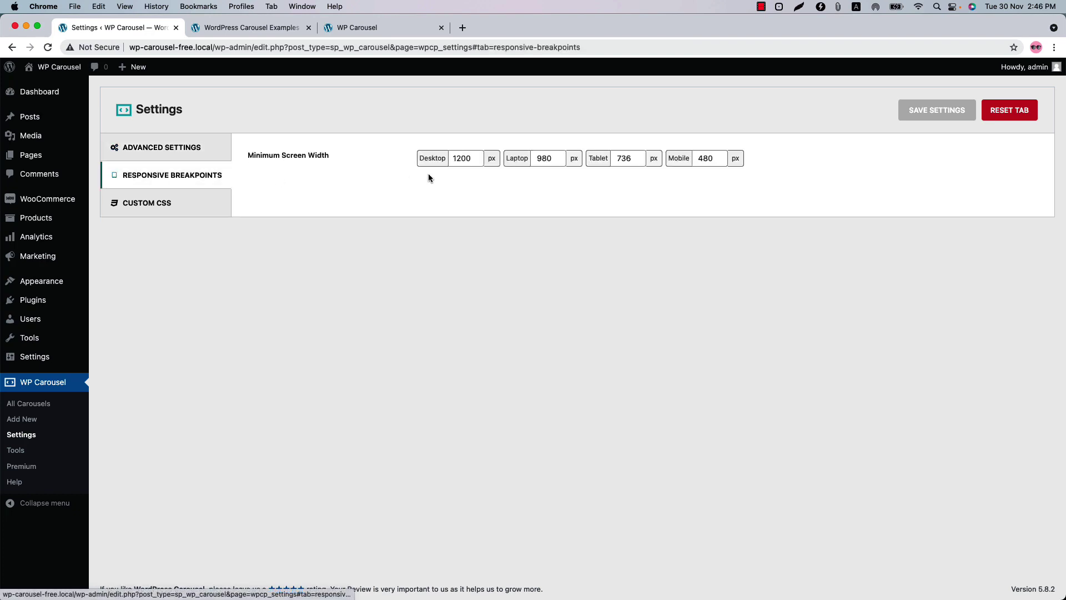
pyautogui.click(188, 205)
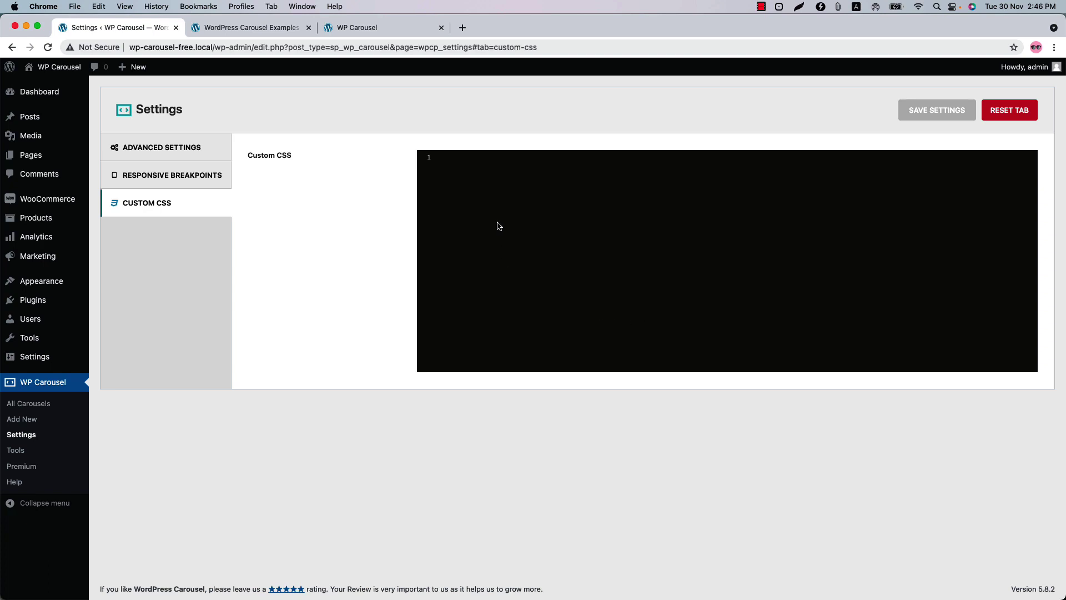
pyautogui.click(17, 451)
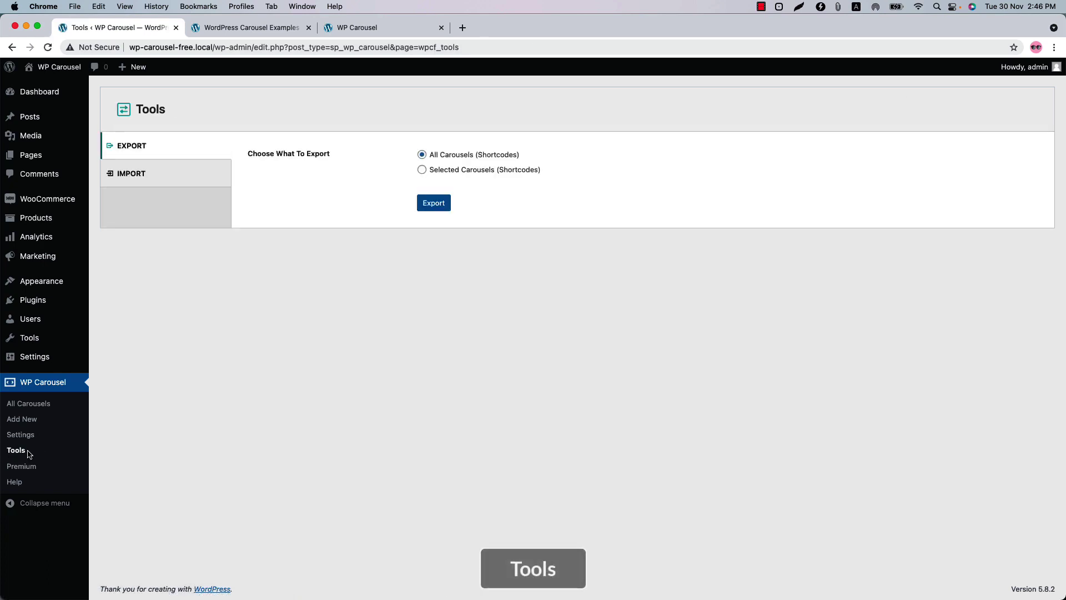